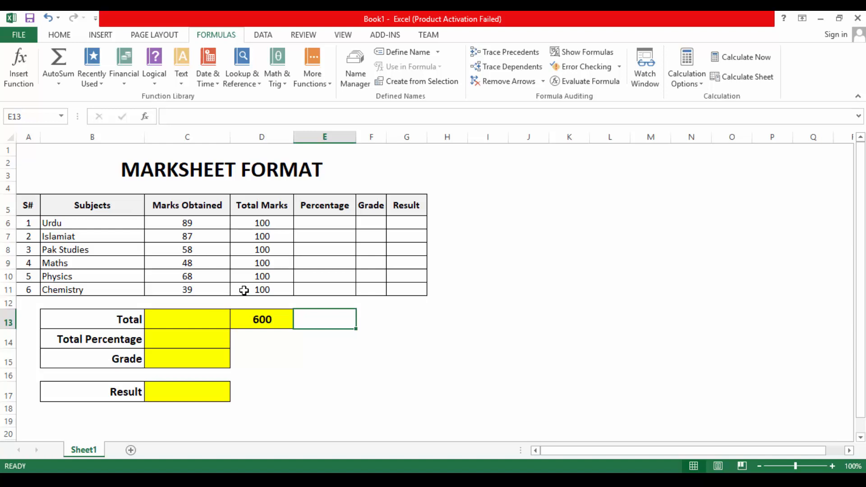
# Examine the subject table's Percentage, Grade and Result columns and the Total, Total Percentage, Grade and Result summary cells.
pyautogui.moveTo(86, 316); pyautogui.dragTo(267, 391)
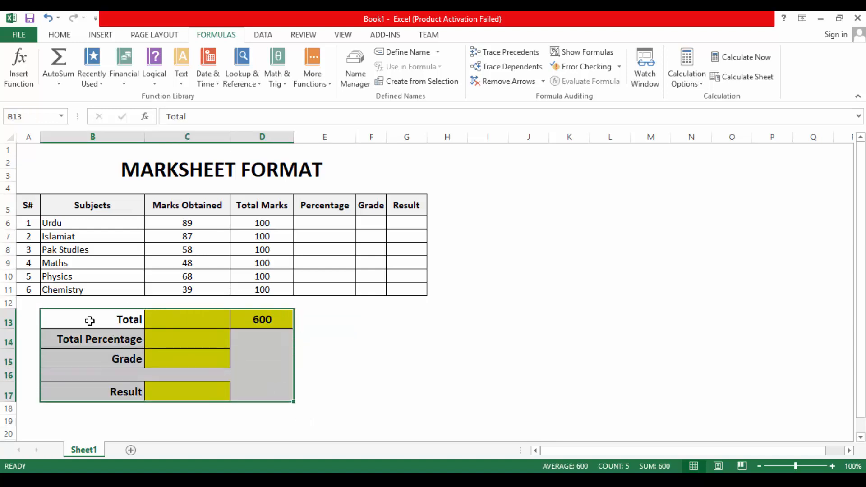
pyautogui.moveTo(27, 207); pyautogui.dragTo(405, 287)
pyautogui.click(329, 221)
pyautogui.moveTo(85, 222); pyautogui.dragTo(335, 225)
pyautogui.click(335, 225)
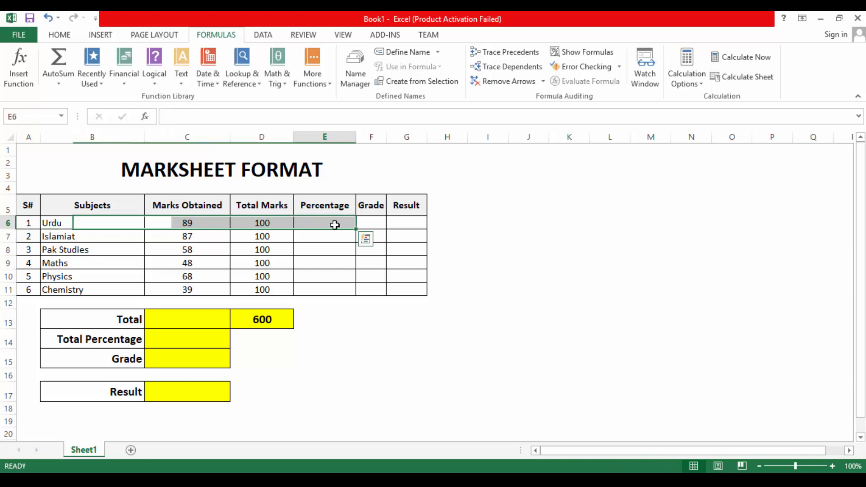
pyautogui.click(335, 225)
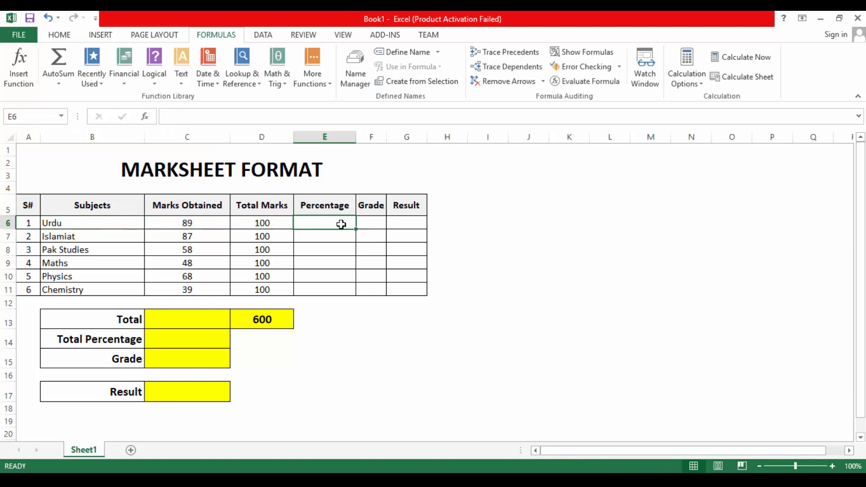
pyautogui.click(378, 223)
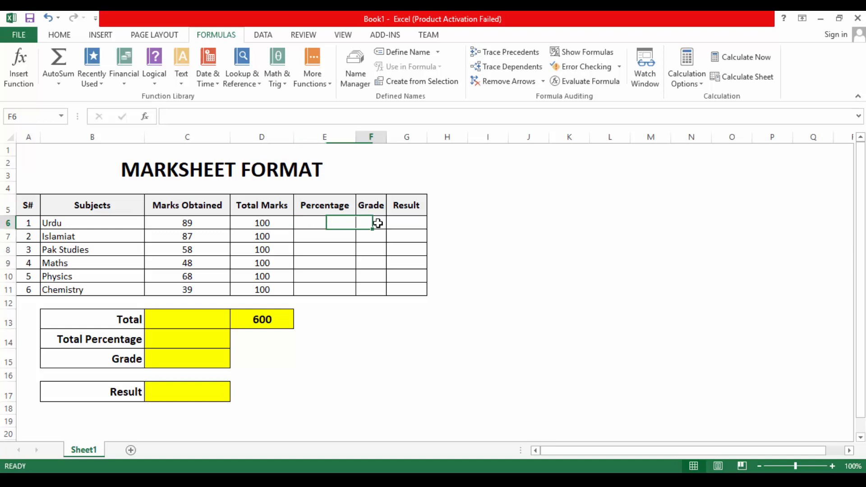
pyautogui.click(421, 223)
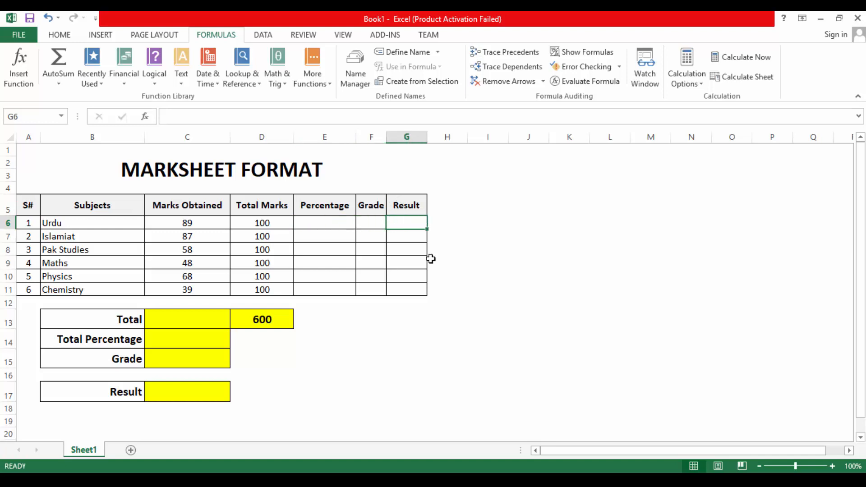
pyautogui.moveTo(26, 223); pyautogui.dragTo(409, 289)
pyautogui.moveTo(168, 318); pyautogui.dragTo(276, 313)
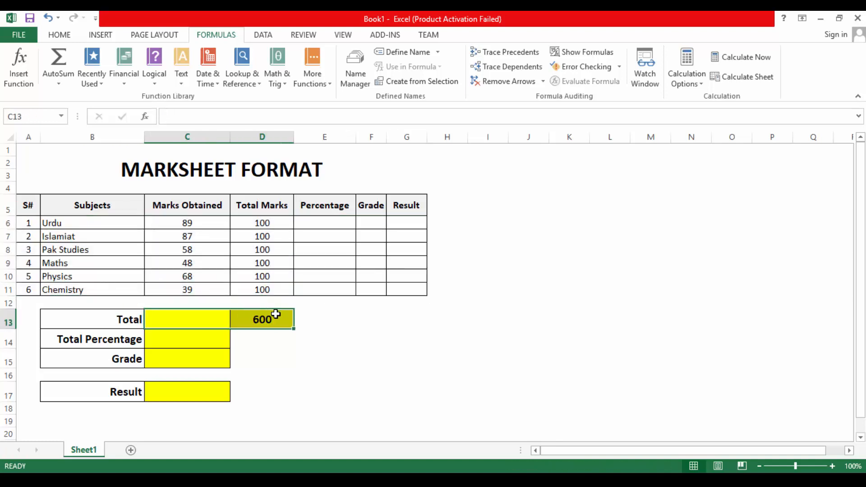
pyautogui.click(215, 343)
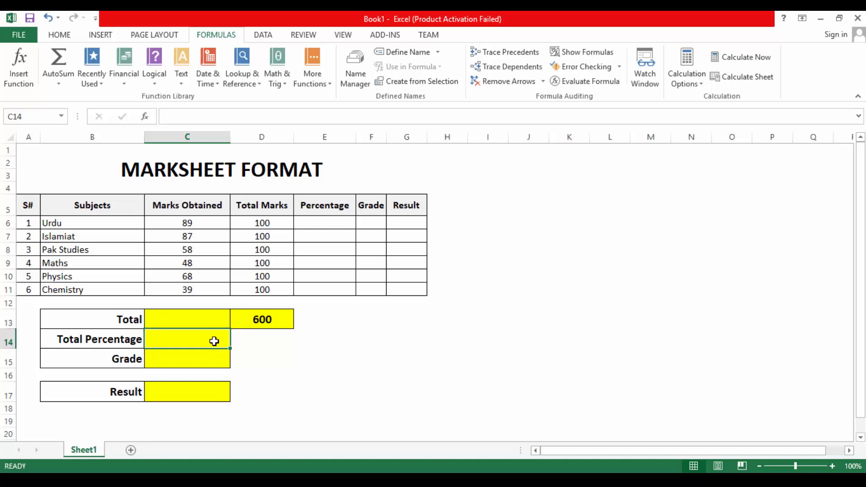
pyautogui.click(208, 362)
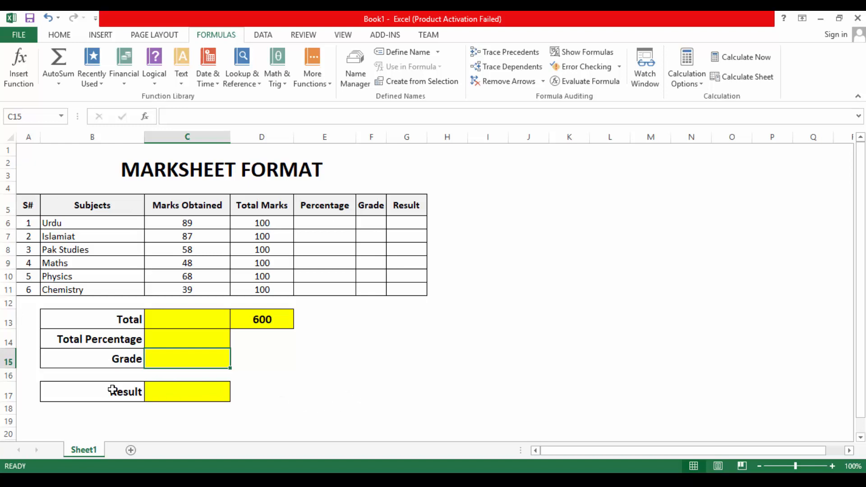
pyautogui.click(178, 398)
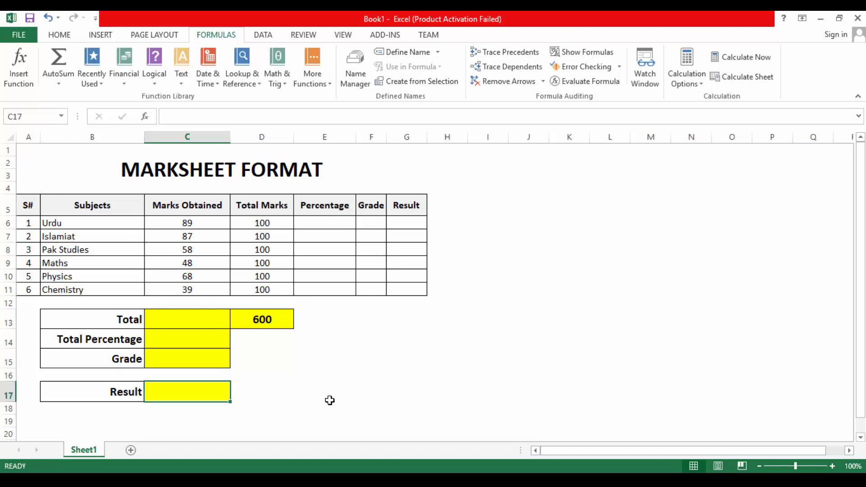
# Review the Marks Obtained and Total Marks columns and inspect the formula behind the overall total marks in D13.
pyautogui.moveTo(205, 223); pyautogui.dragTo(205, 289)
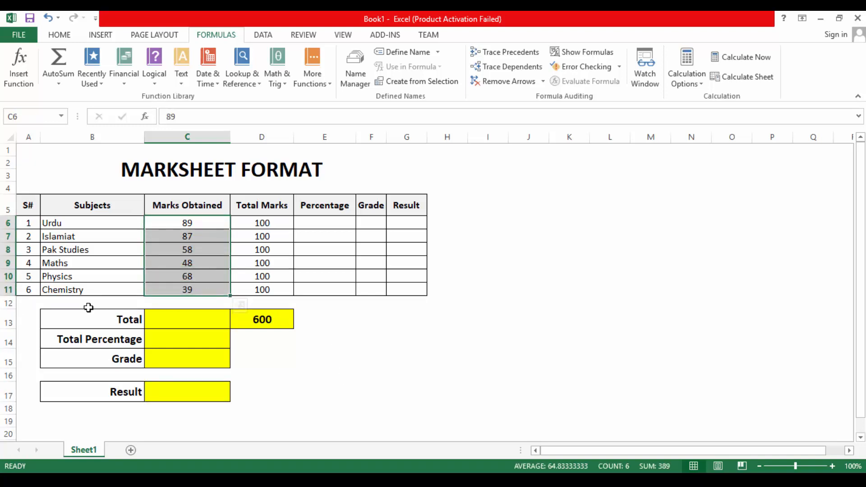
pyautogui.moveTo(280, 222); pyautogui.dragTo(278, 290)
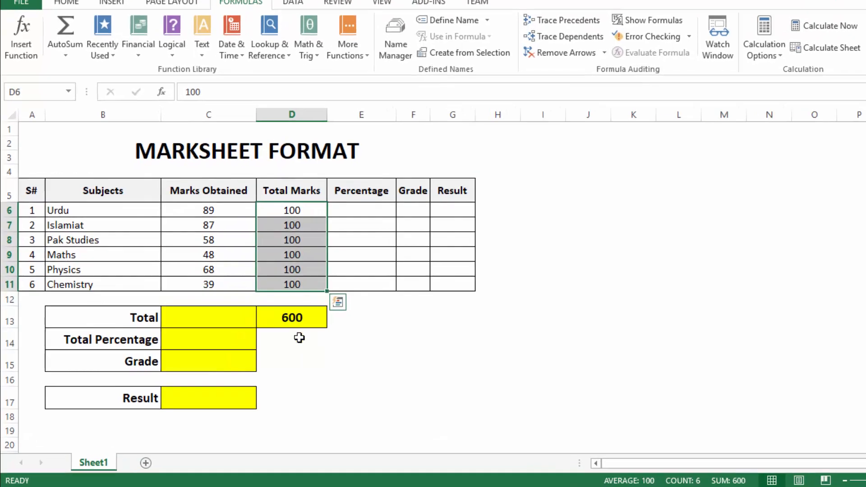
pyautogui.click(280, 320)
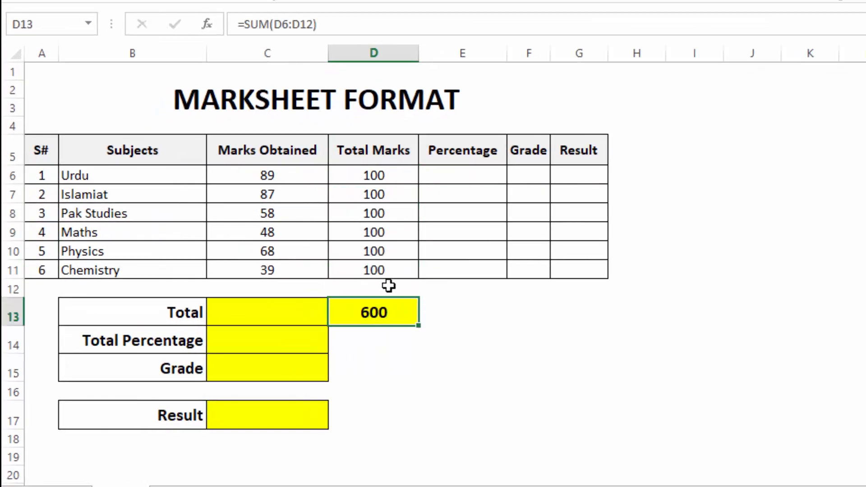
pyautogui.moveTo(243, 30); pyautogui.dragTo(354, 27)
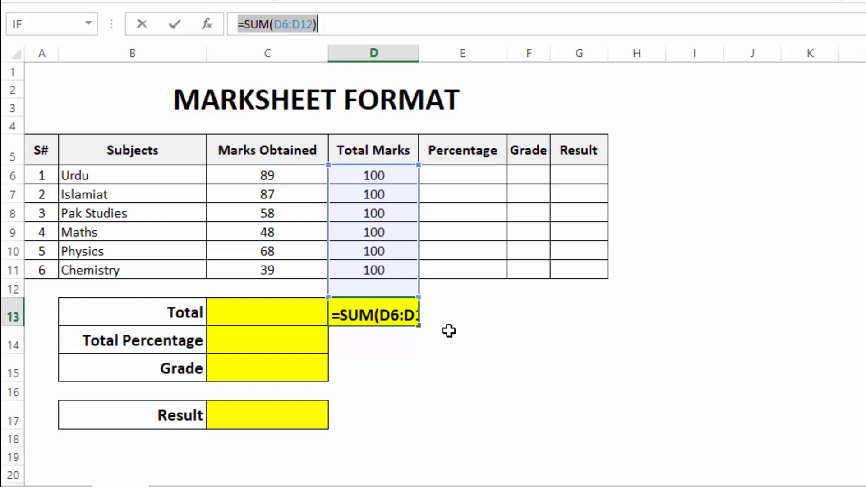
pyautogui.hotkey('ctrl', 'Return')
# Total the Marks Obtained column in C13 using AutoSum with the formula =SUM(C6:C12).
pyautogui.moveTo(267, 175); pyautogui.dragTo(267, 271)
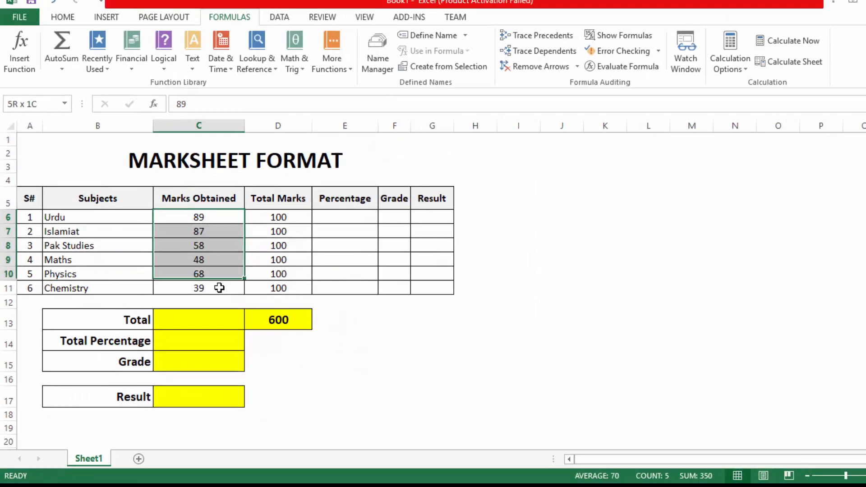
pyautogui.click(212, 317)
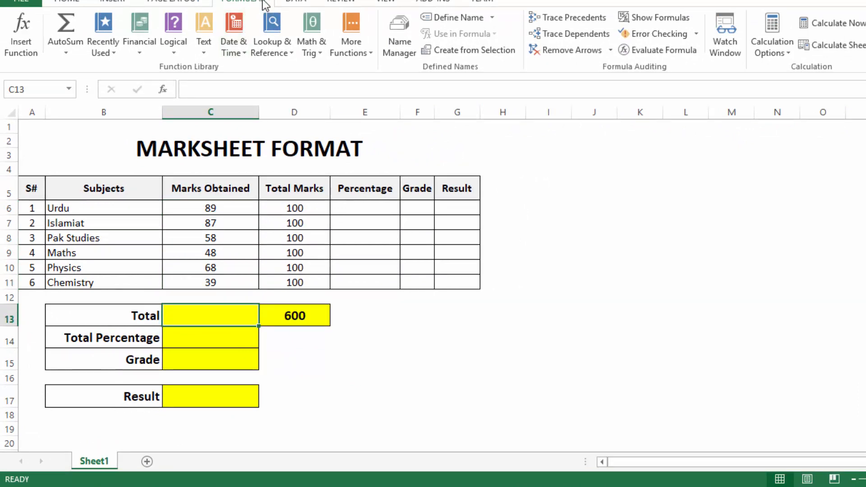
pyautogui.click(67, 26)
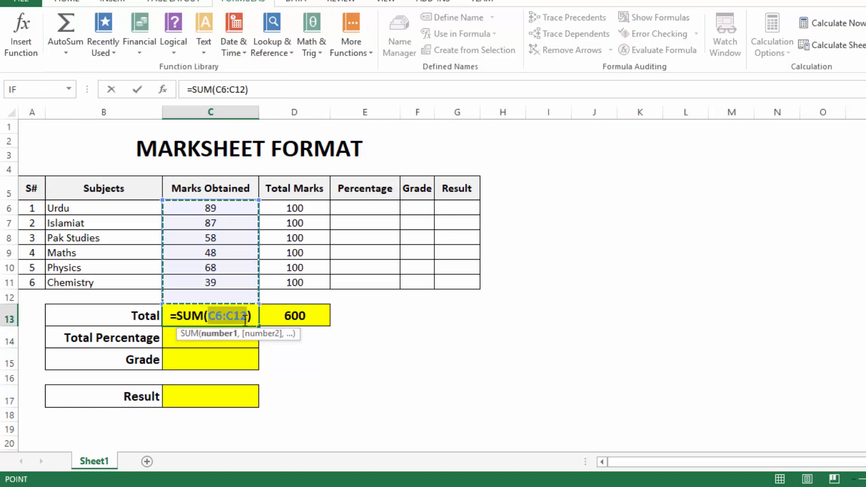
pyautogui.press('Return')
pyautogui.click(244, 320)
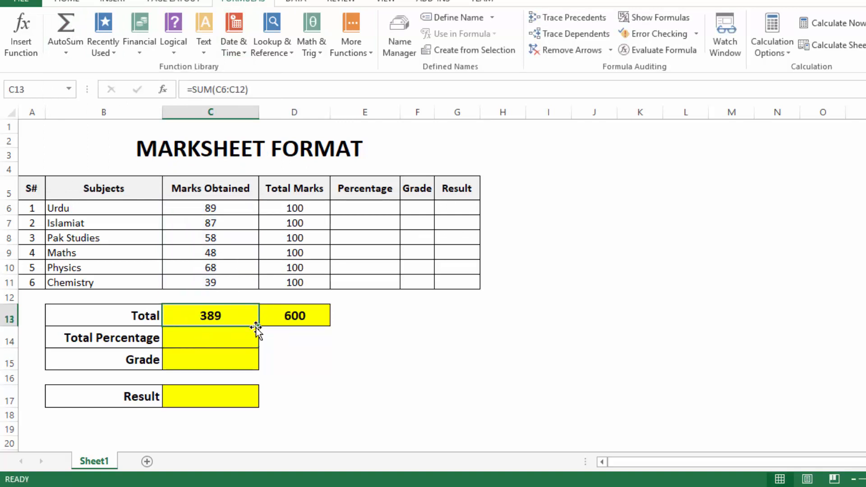
# Calculate the total percentage in C14 with the formula =C13/D13*100.
pyautogui.moveTo(204, 340); pyautogui.dragTo(211, 400)
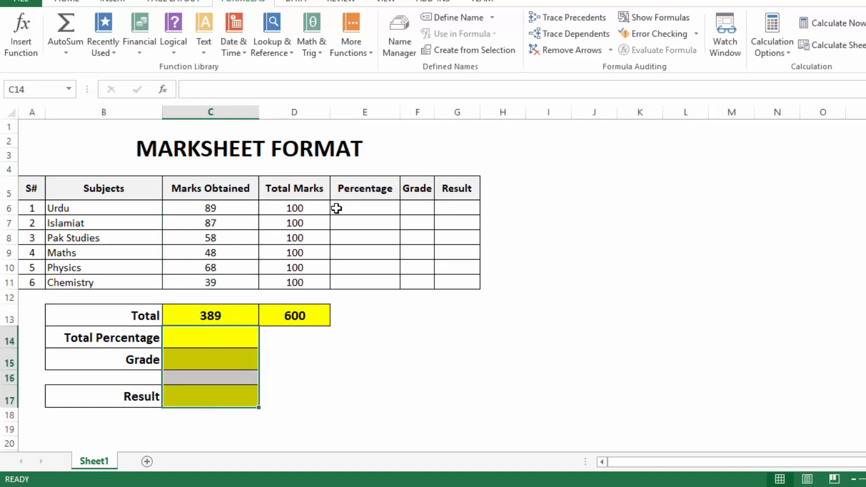
pyautogui.click(215, 339)
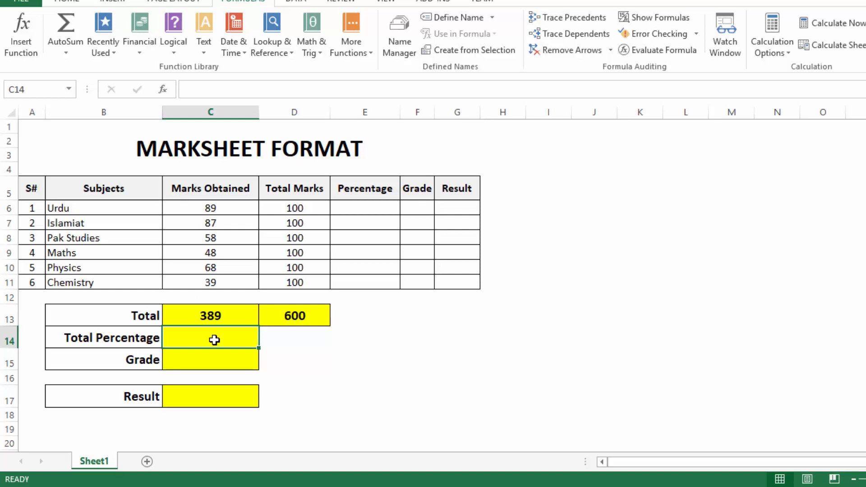
pyautogui.write('=')
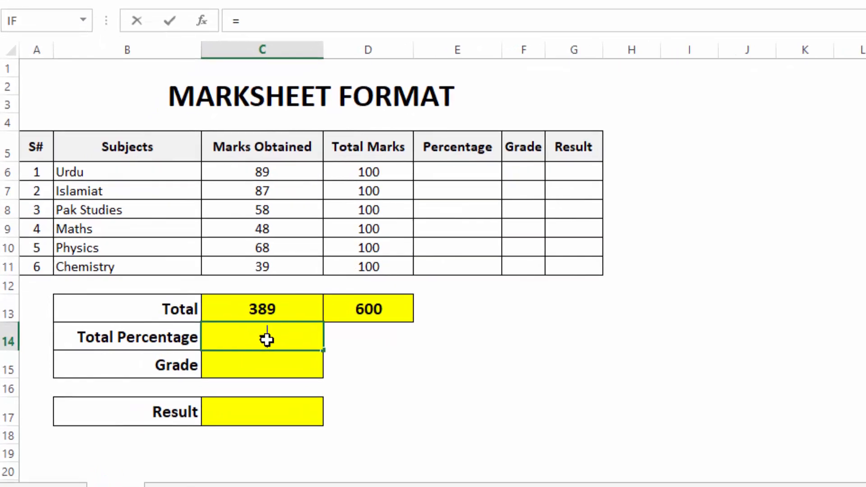
pyautogui.press('Up')
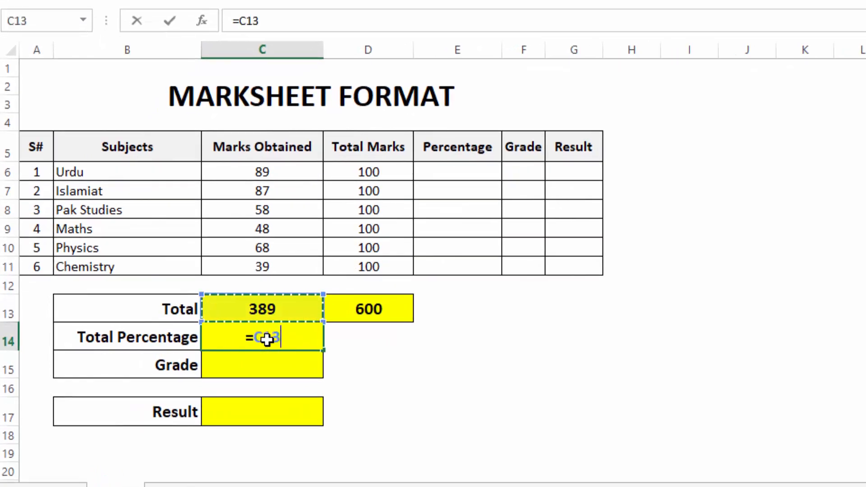
pyautogui.write('/')
pyautogui.press('Right')
pyautogui.press('Up')
pyautogui.write('*100')
pyautogui.press('Return')
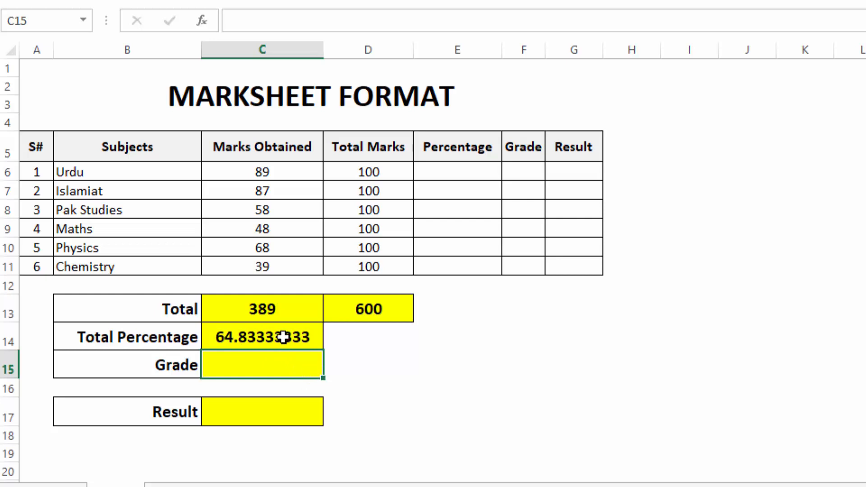
pyautogui.click(230, 340)
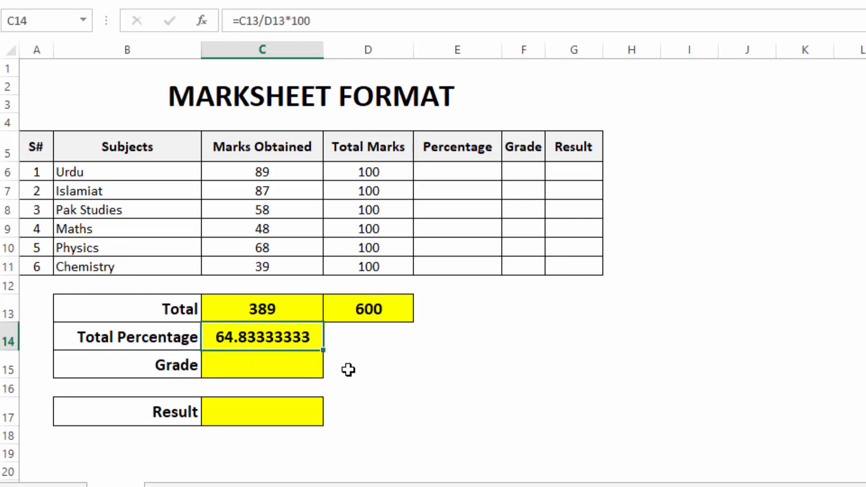
# Wrap the total percentage formula in C14 in ROUND with two decimal digits, giving =ROUND(C13/D13*100,2).
pyautogui.doubleClick(306, 337)
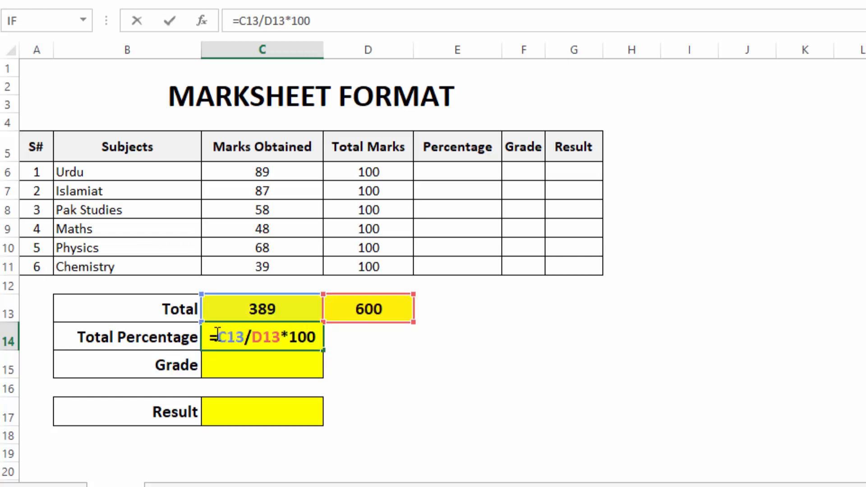
pyautogui.write('round')
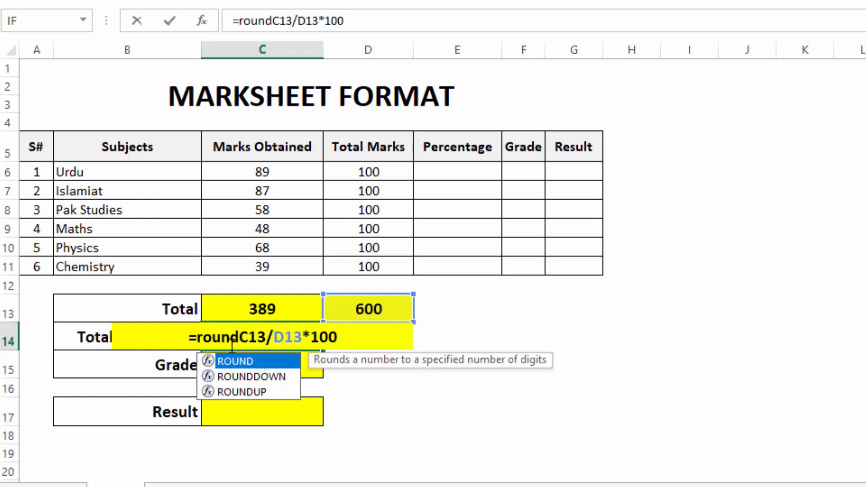
pyautogui.press('Tab')
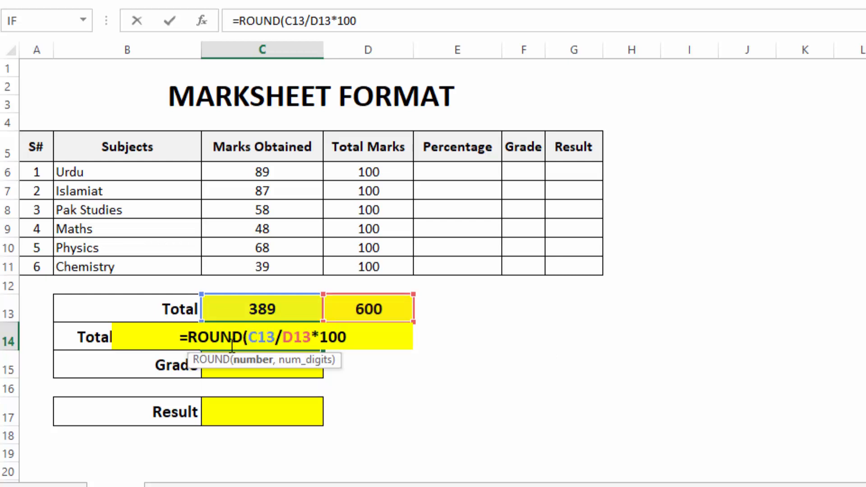
pyautogui.press('Right')
pyautogui.press('Right')
pyautogui.press('Right')
pyautogui.press('Right')
pyautogui.press('Right')
pyautogui.press('Right')
pyautogui.press('Right')
pyautogui.press('Right')
pyautogui.press('Right')
pyautogui.press('Right')
pyautogui.press('Right')
pyautogui.write(',')
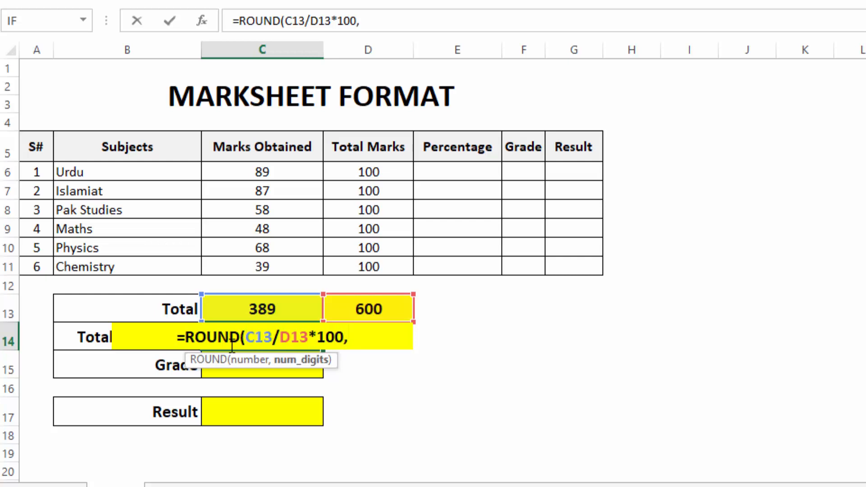
pyautogui.write('2')
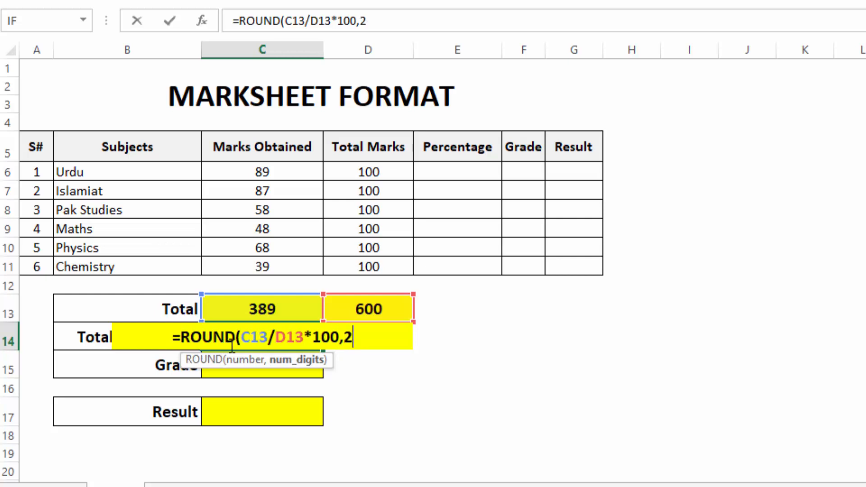
pyautogui.write(')')
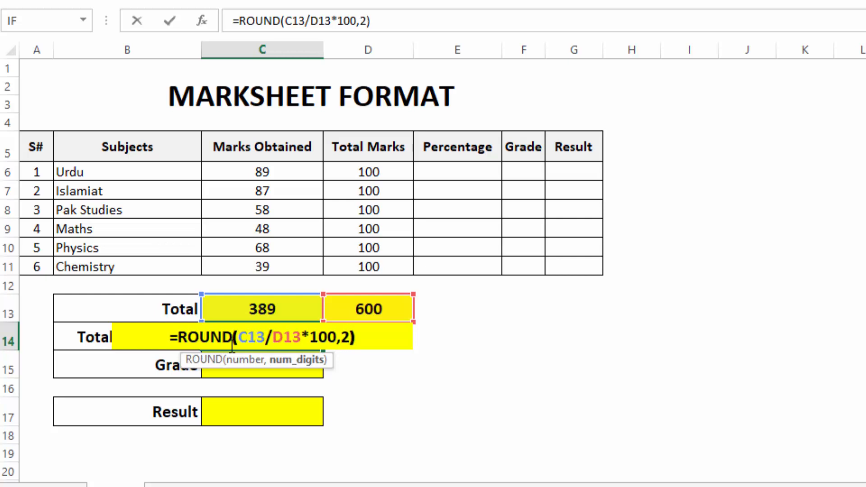
pyautogui.press('Return')
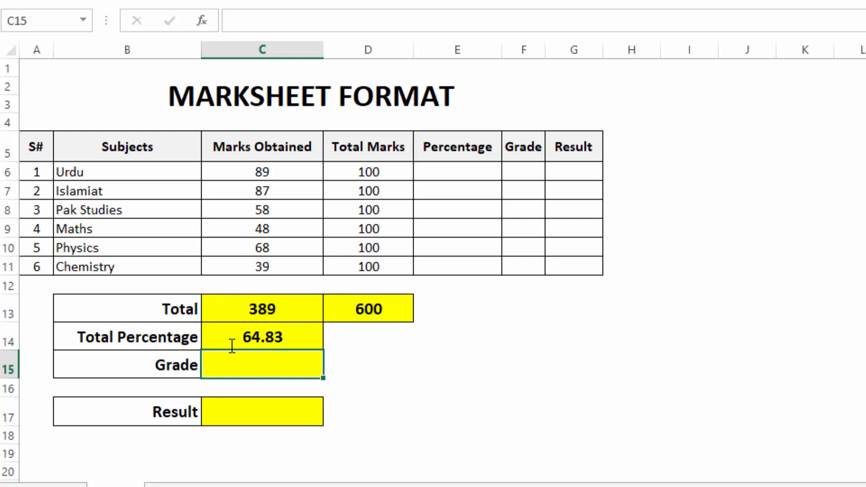
pyautogui.click(282, 335)
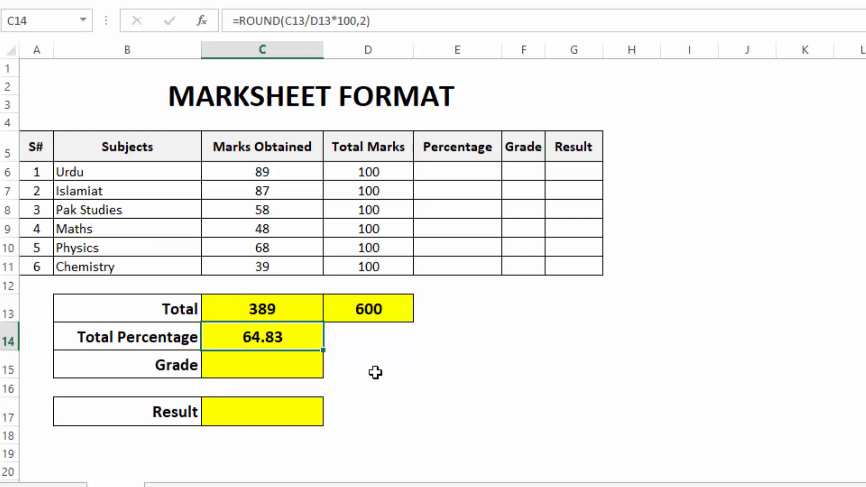
# Begin the grade formula in C15 with an IF that returns "A1" when the total percentage is at least 80: =IF(C14>=80,"A1",.
pyautogui.click(303, 370)
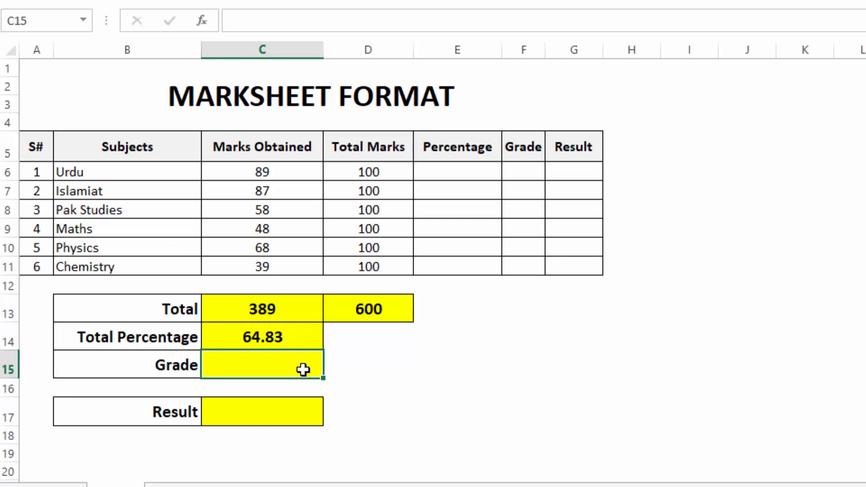
pyautogui.write('if')
pyautogui.press('BackSpace')
pyautogui.press('BackSpace')
pyautogui.write('=iff')
pyautogui.press('BackSpace')
pyautogui.press('Tab')
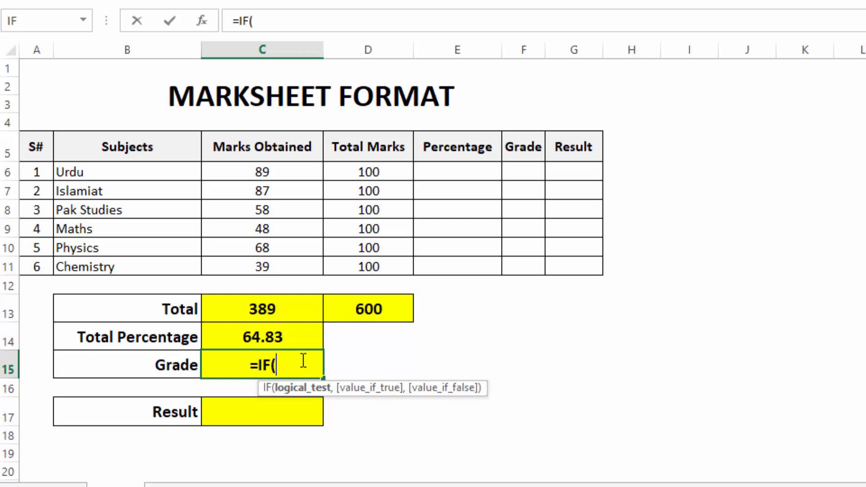
pyautogui.click(263, 334)
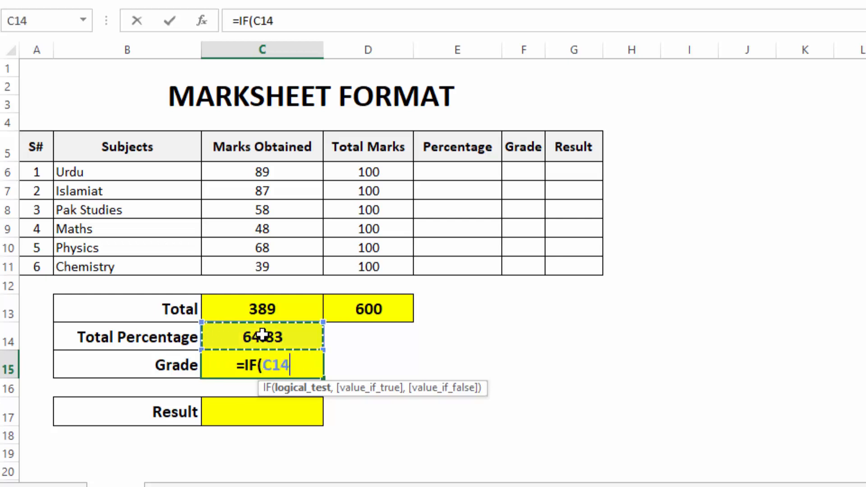
pyautogui.write('>=')
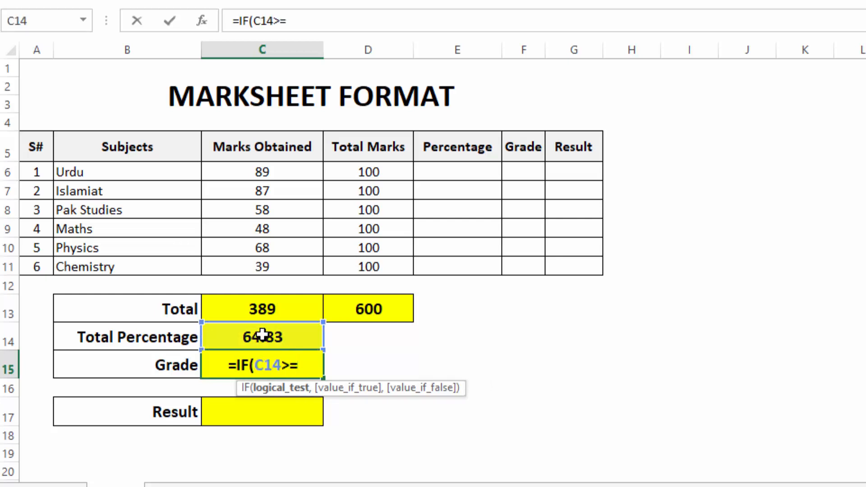
pyautogui.write('80,')
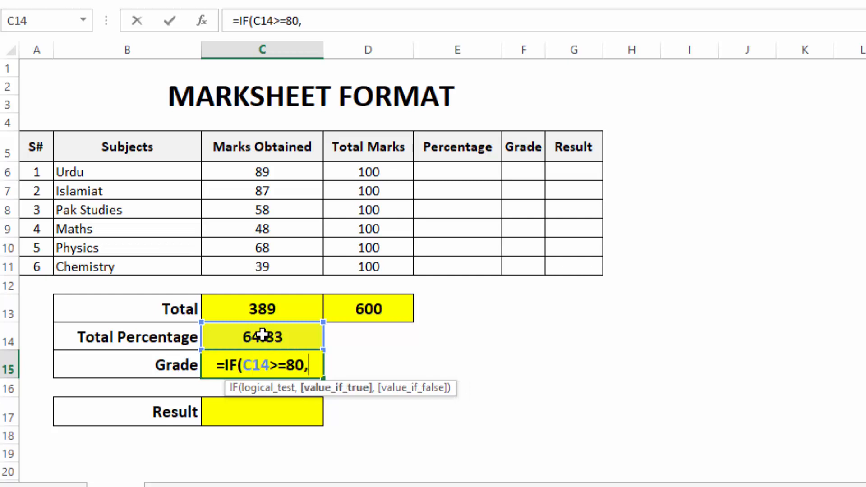
pyautogui.write('"A')
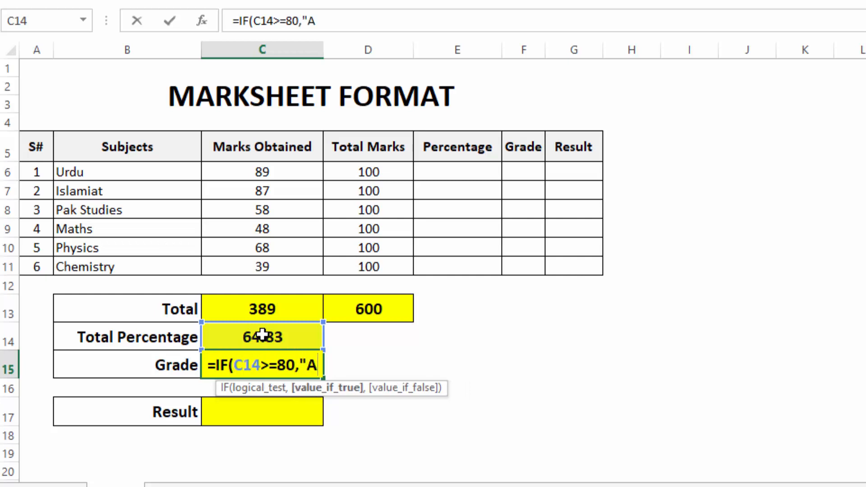
pyautogui.write('1"')
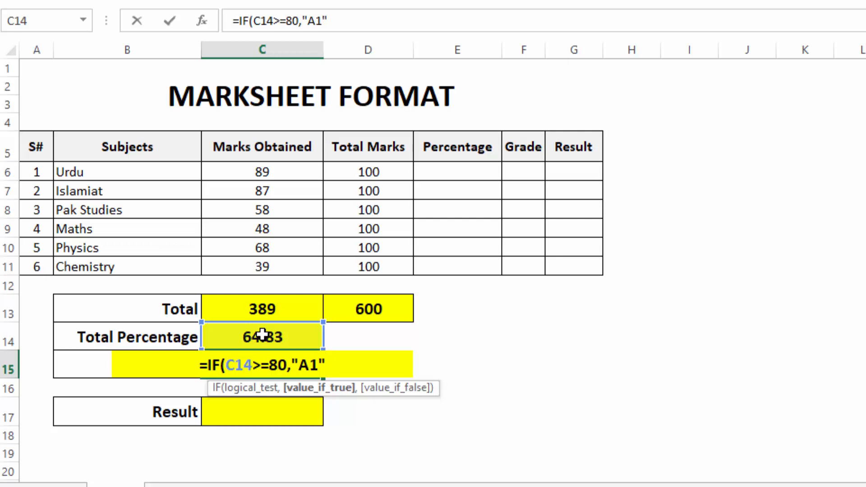
pyautogui.write(',')
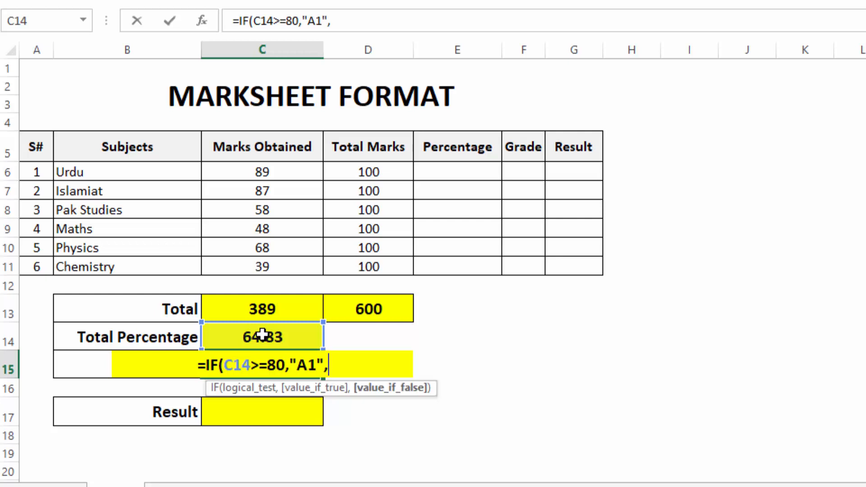
# Nest a second IF in the C15 grade formula that returns "A" for C14>=70.
pyautogui.write('i')
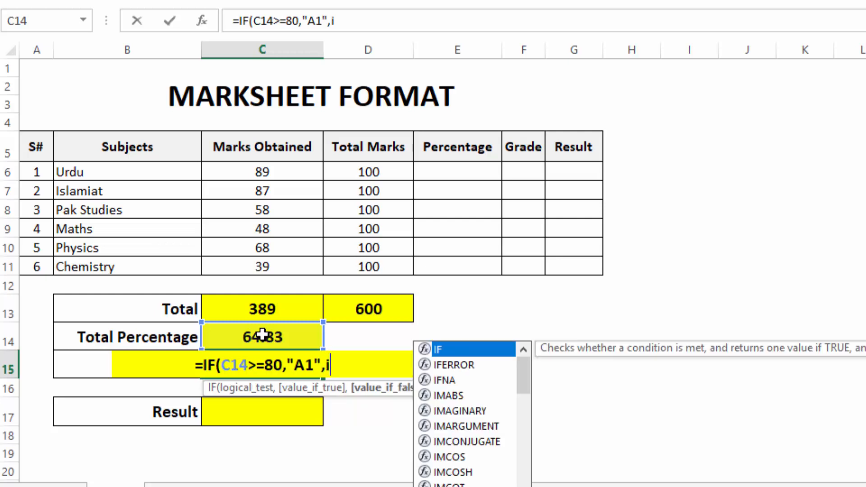
pyautogui.press('Tab')
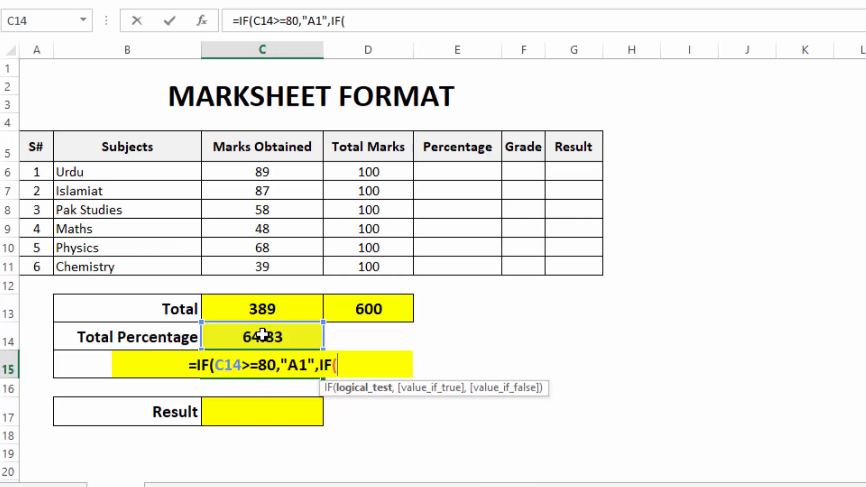
pyautogui.click(263, 335)
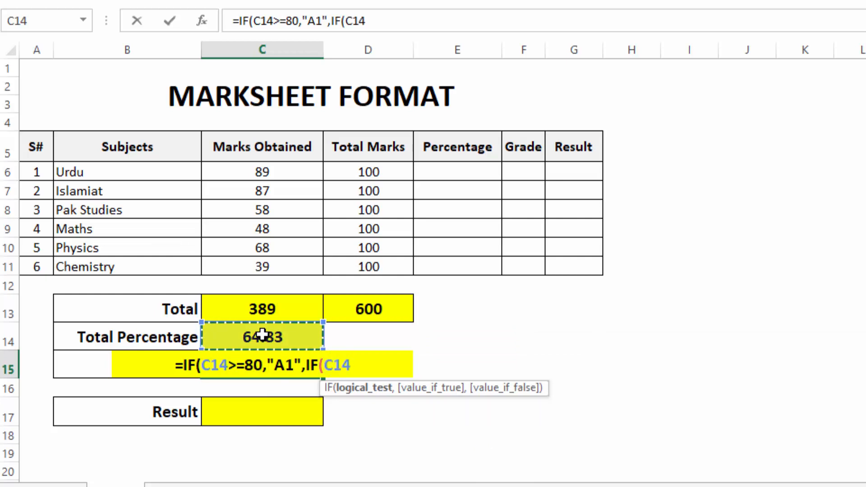
pyautogui.write('>')
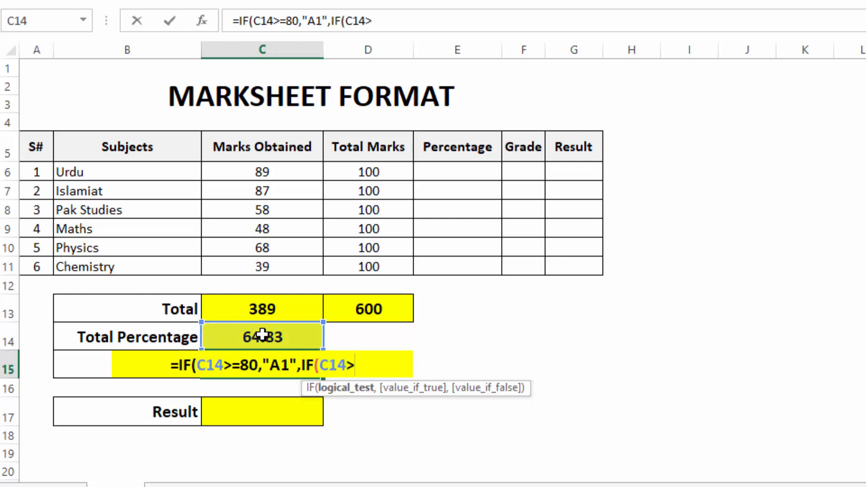
pyautogui.write('=')
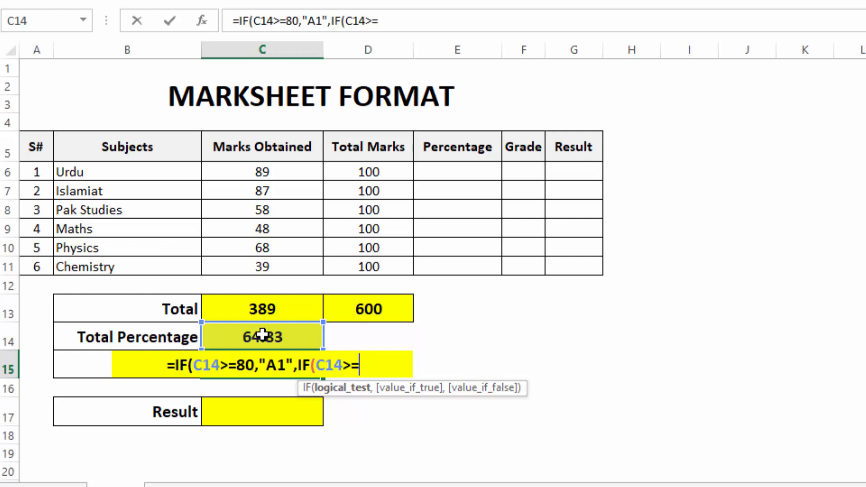
pyautogui.write('70')
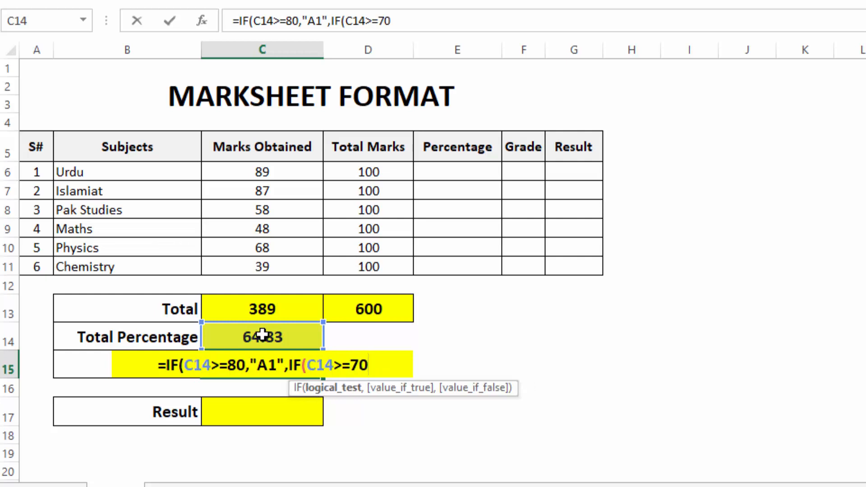
pyautogui.write(',"A')
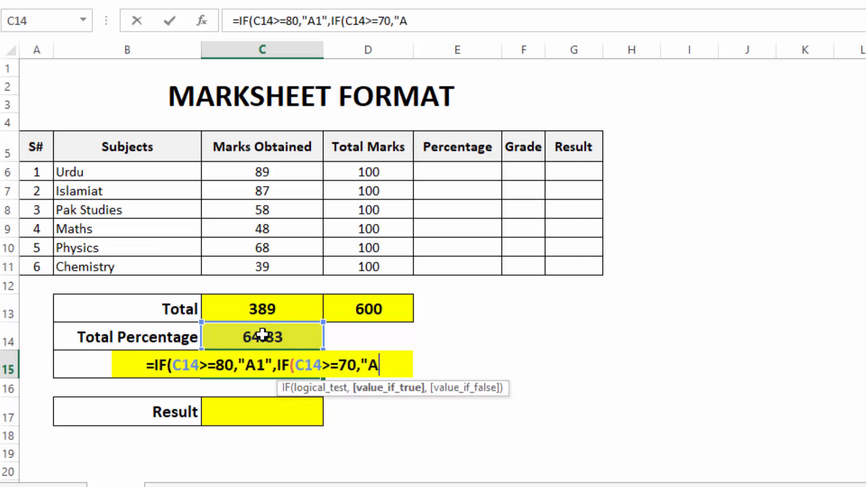
pyautogui.write('"')
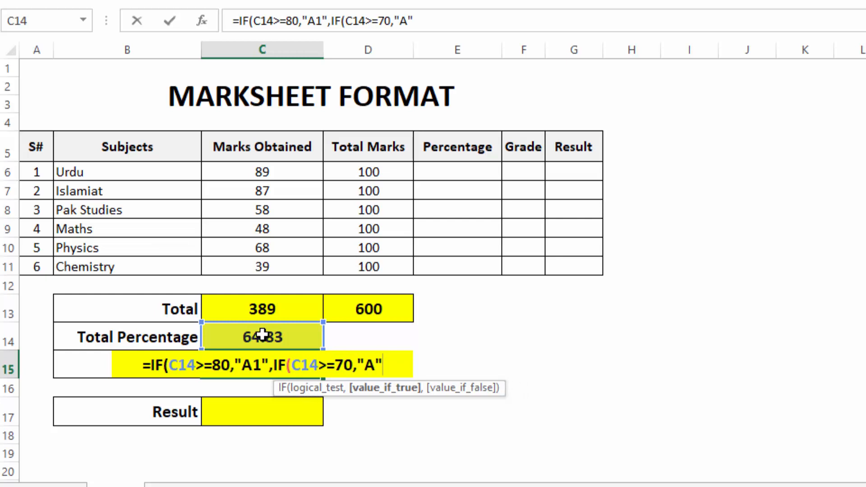
# Nest a third IF in the C15 grade formula that returns "B" for C14>=60.
pyautogui.write(',if')
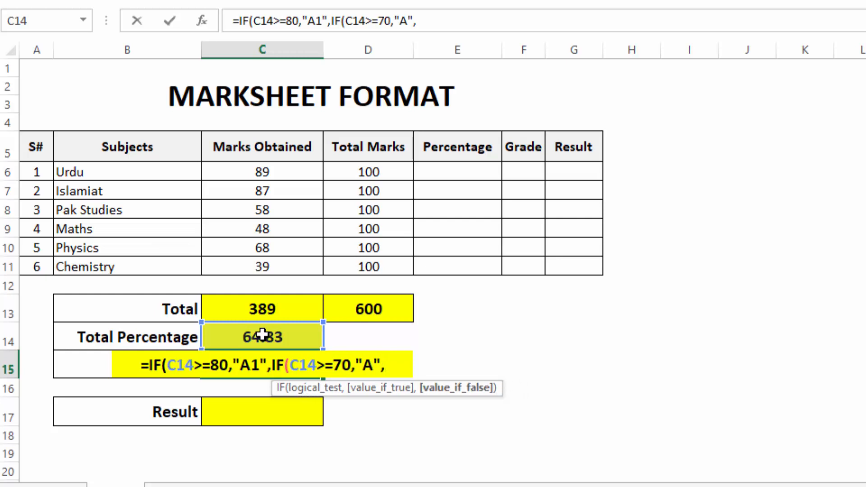
pyautogui.press('Tab')
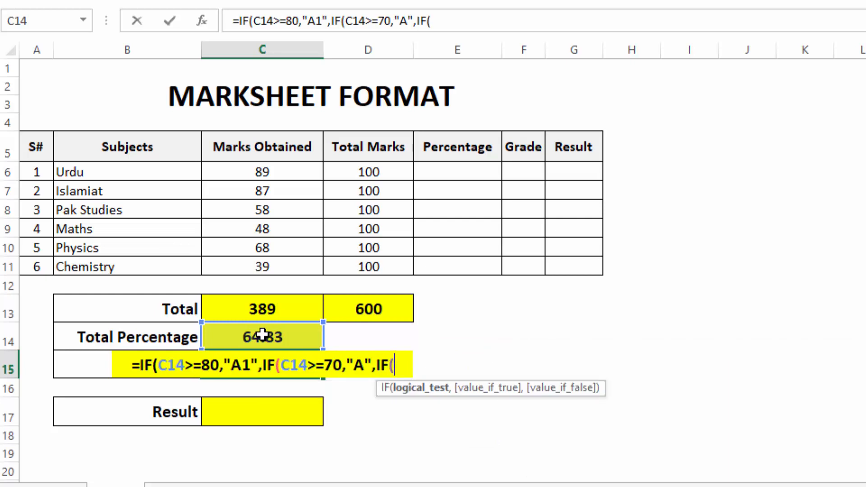
pyautogui.click(312, 333)
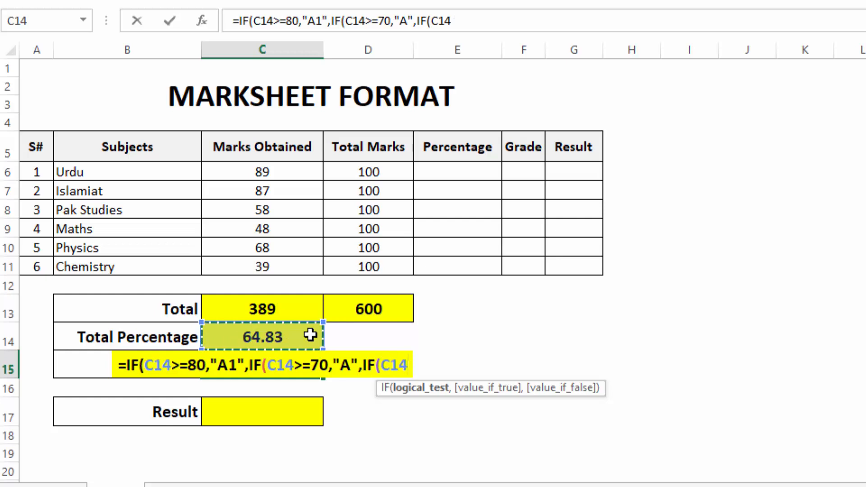
pyautogui.write('>')
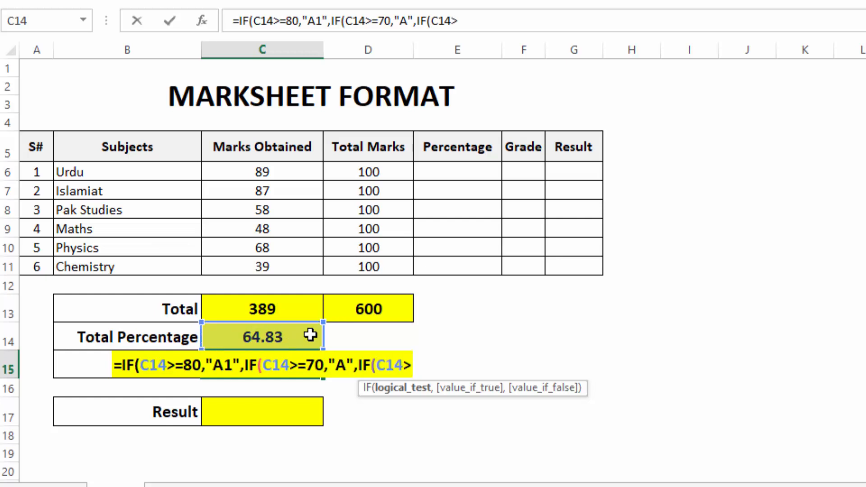
pyautogui.write('=60')
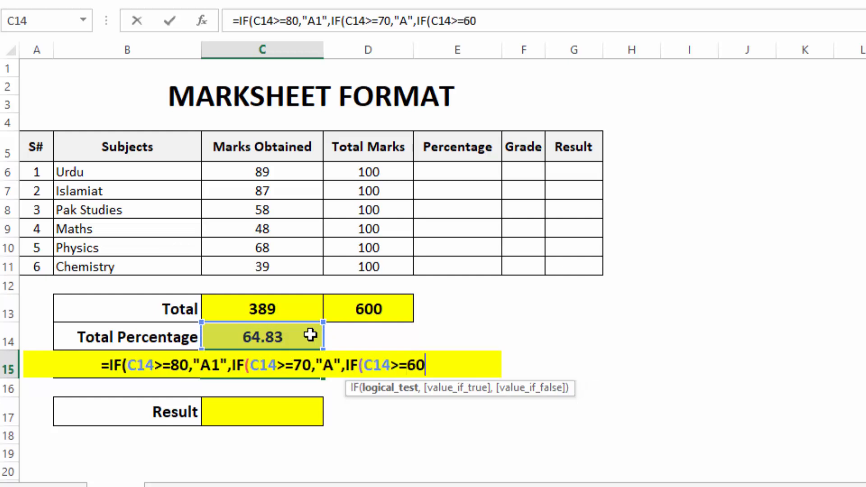
pyautogui.write(',')
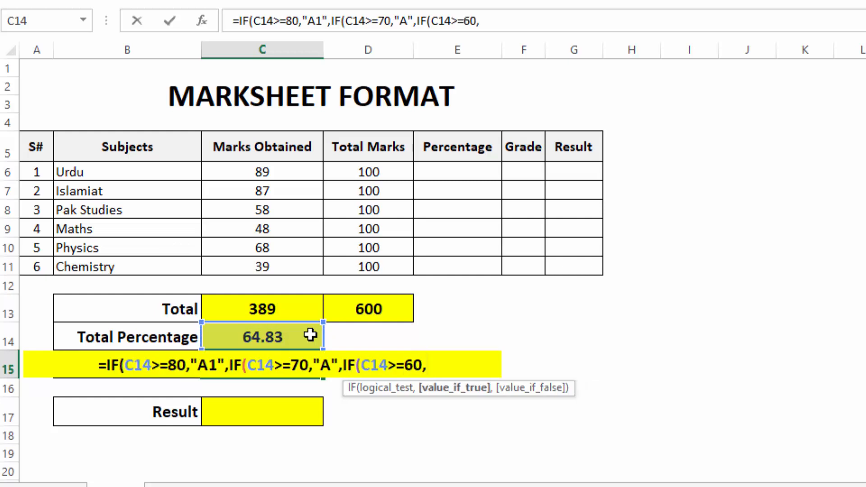
pyautogui.write('"B"')
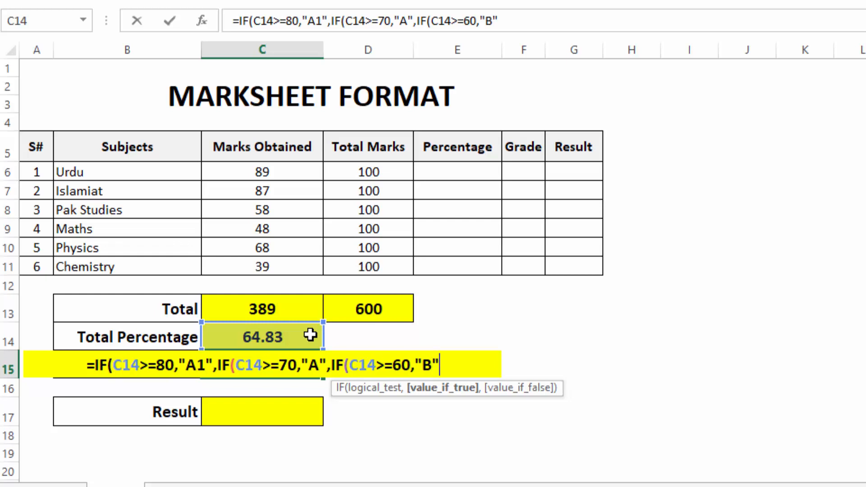
pyautogui.write(',')
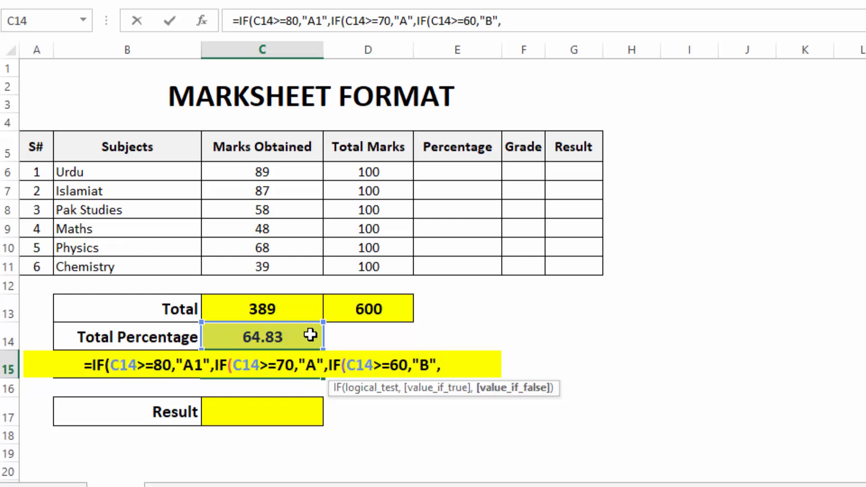
# Nest a fourth IF in the C15 grade formula that returns "C" for C14>=50.
pyautogui.write('if')
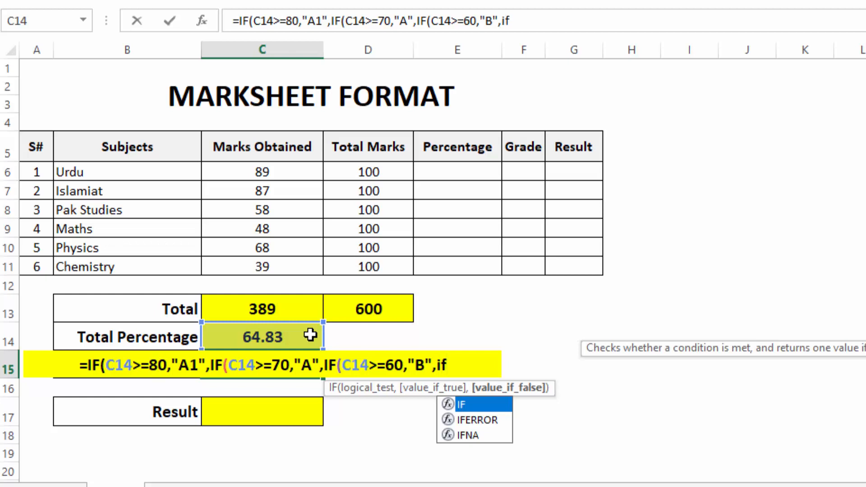
pyautogui.press('Tab')
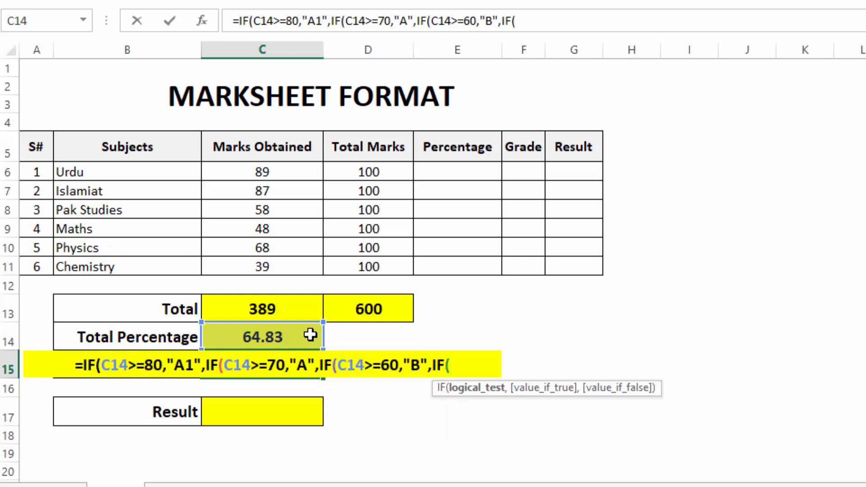
pyautogui.click(310, 335)
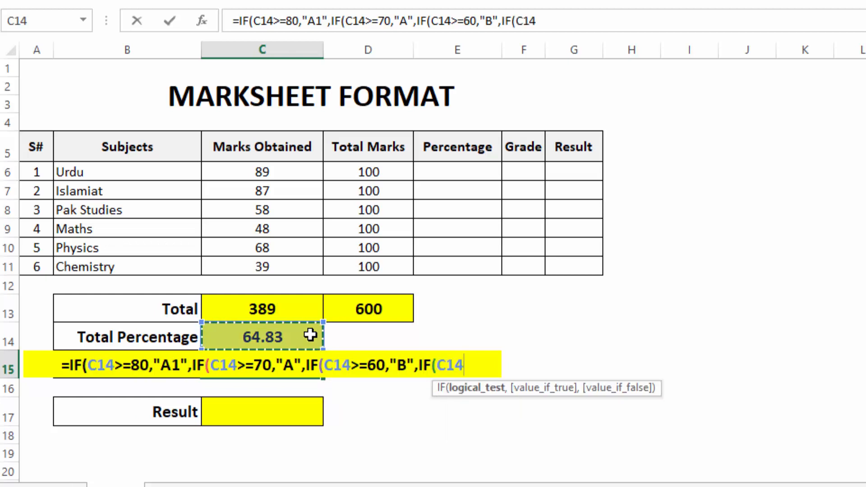
pyautogui.write('>')
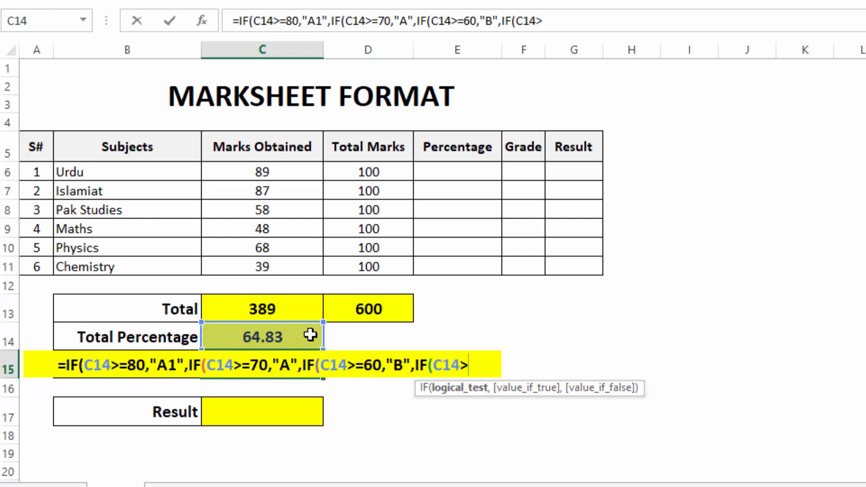
pyautogui.write('=')
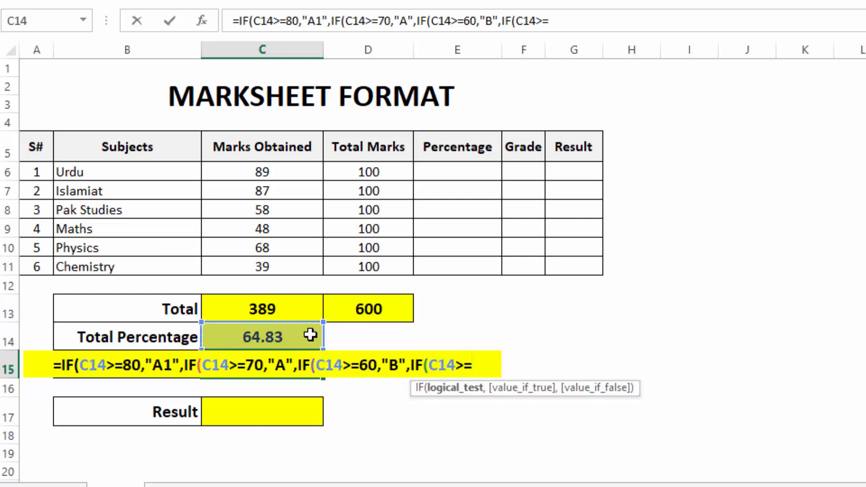
pyautogui.write('50,')
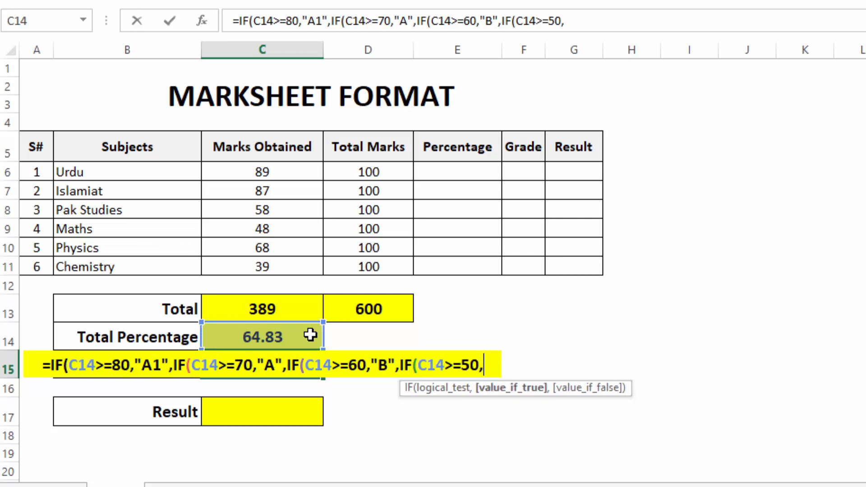
pyautogui.write('"C"')
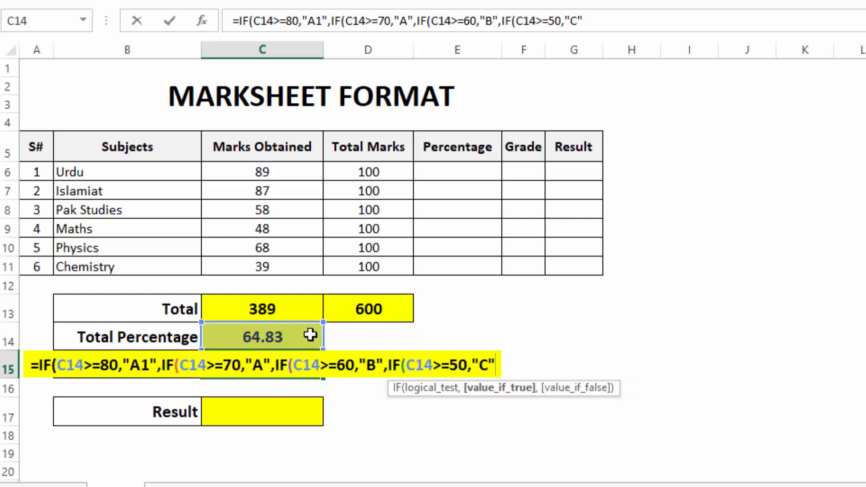
pyautogui.write(',')
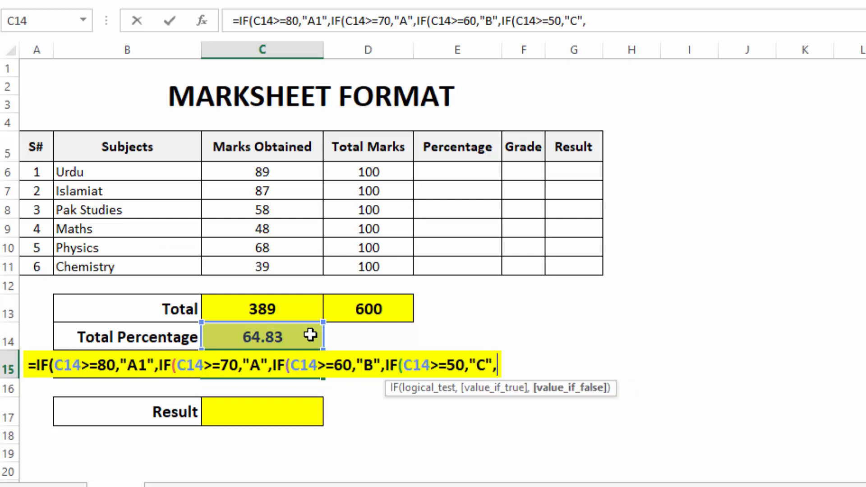
# Nest a fifth IF in the C15 grade formula that returns "D" for C14>=40.
pyautogui.write('if')
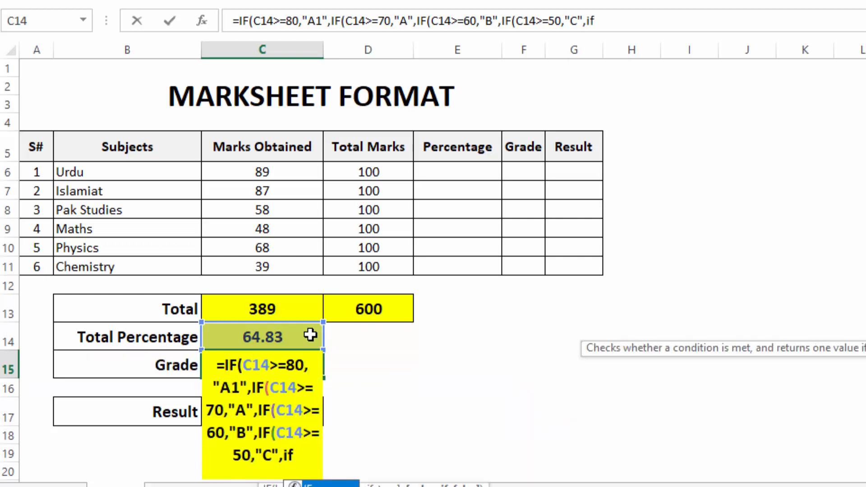
pyautogui.press('Tab')
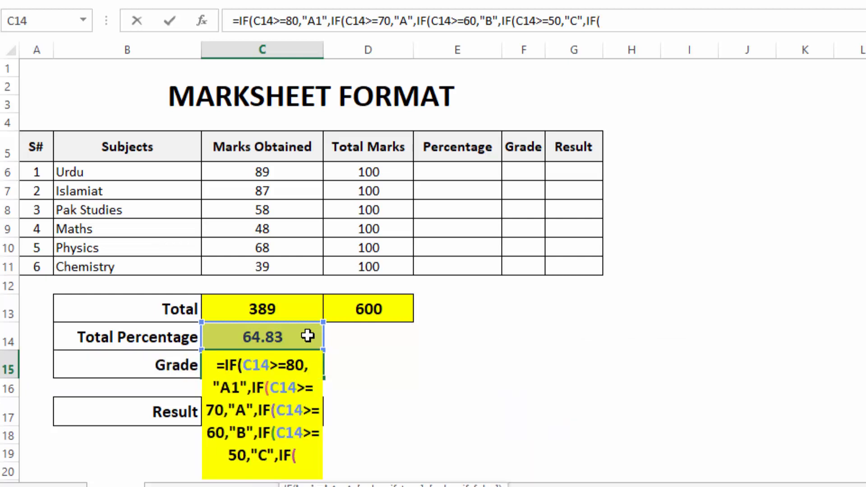
pyautogui.click(309, 335)
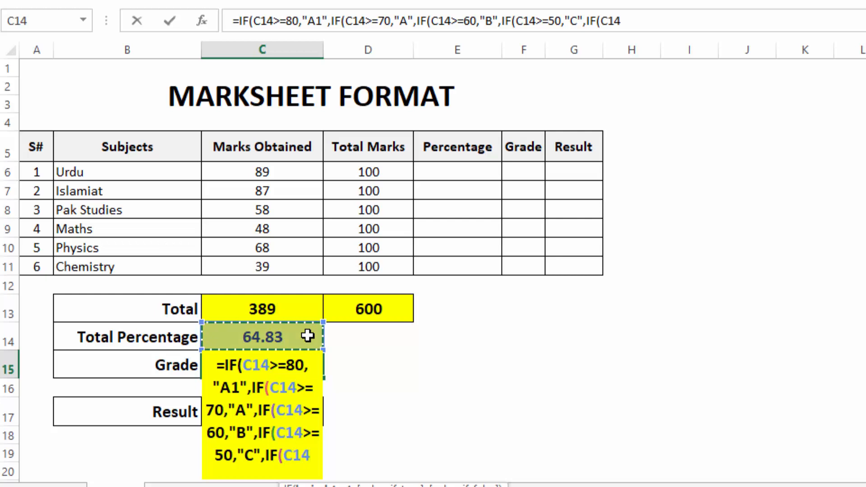
pyautogui.write('>')
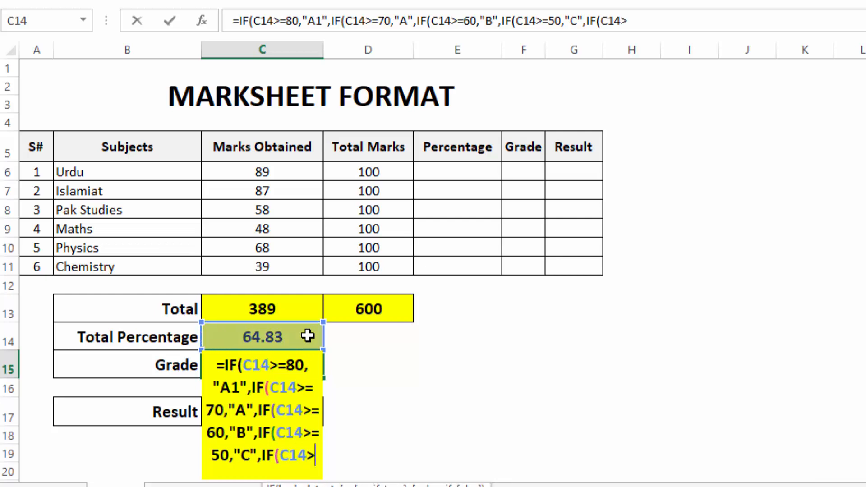
pyautogui.write('=4')
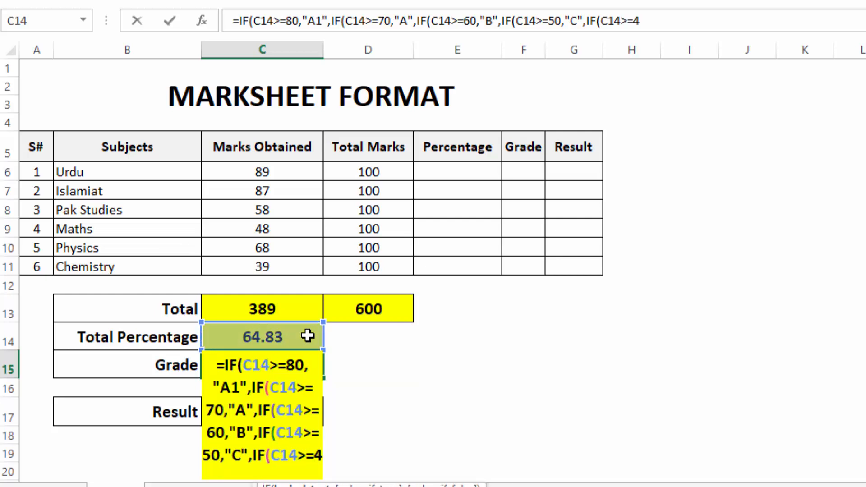
pyautogui.write('0,')
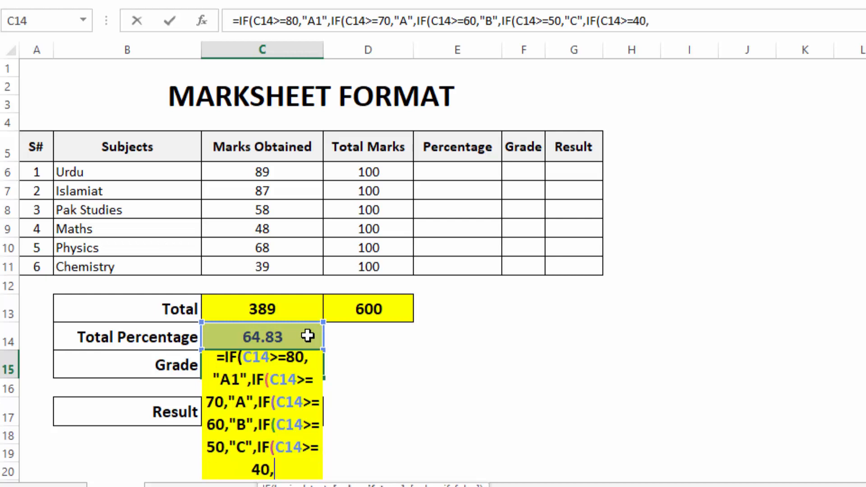
pyautogui.write('"D"')
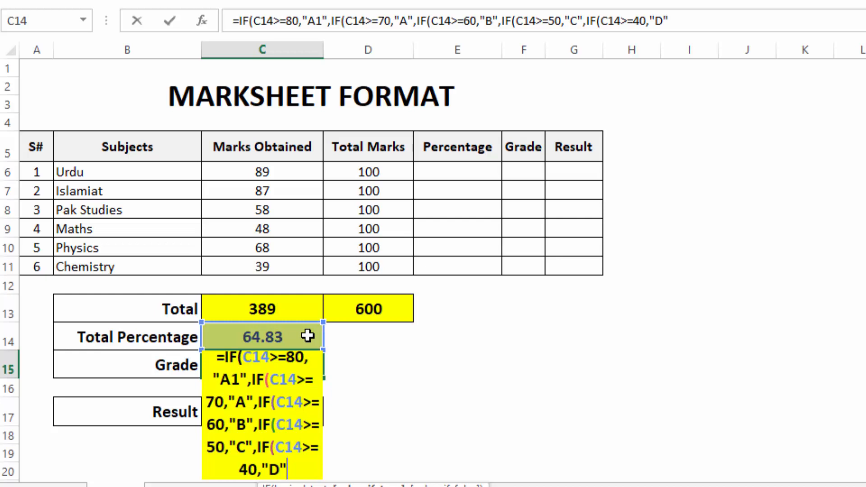
# Nest a final IF that returns "F" for C14<40, then close all six parentheses and enter the C15 grade formula.
pyautogui.write(',if')
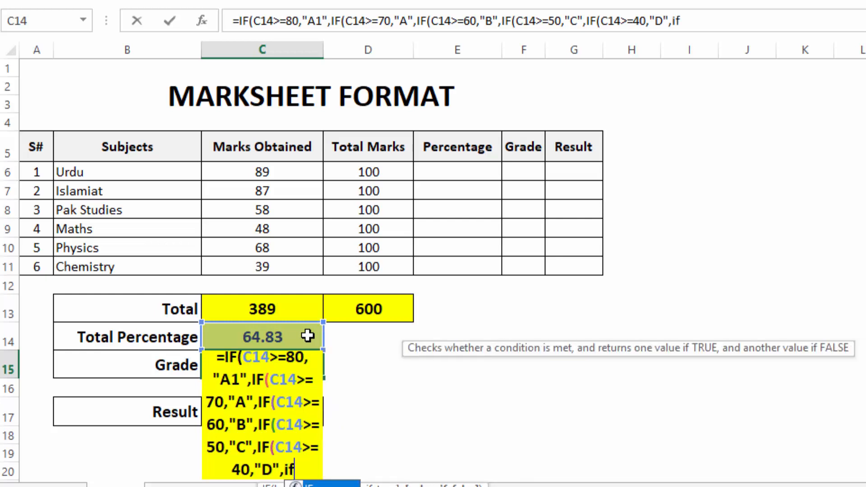
pyautogui.press('Tab')
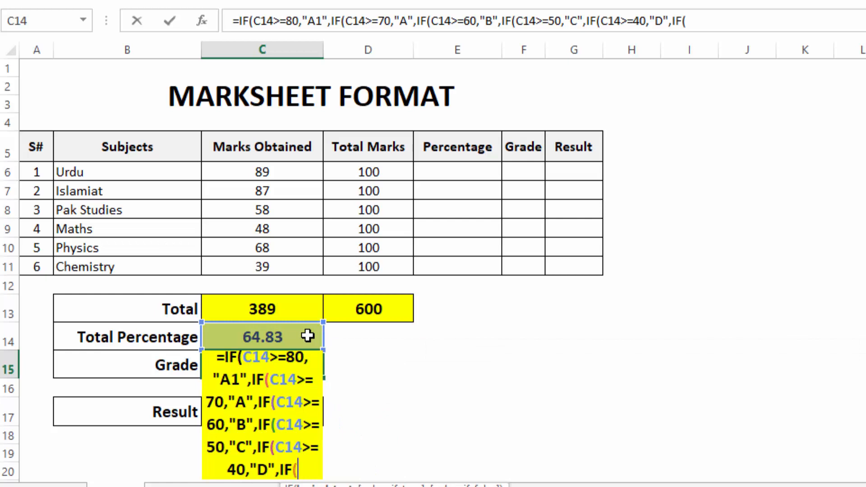
pyautogui.click(308, 336)
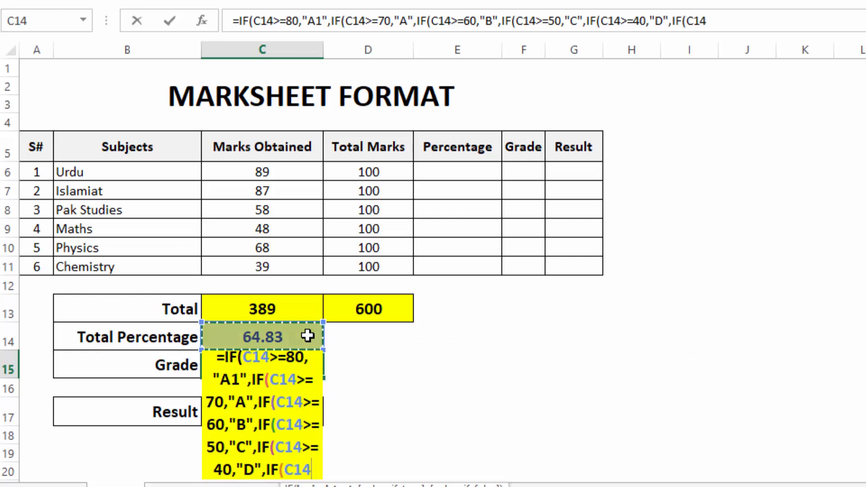
pyautogui.write('<40')
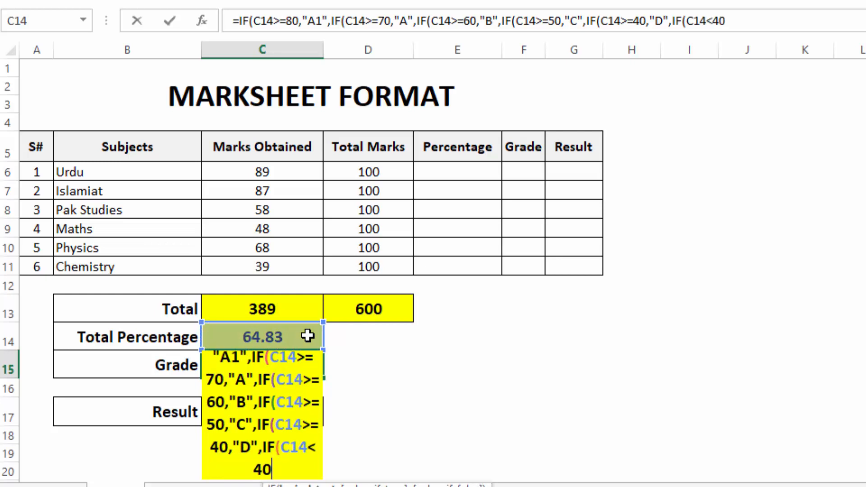
pyautogui.write(',"F"')
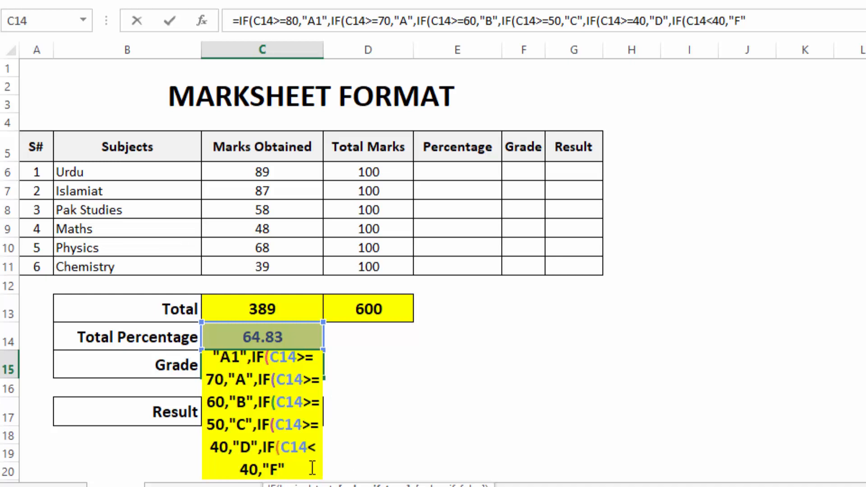
pyautogui.write(')')
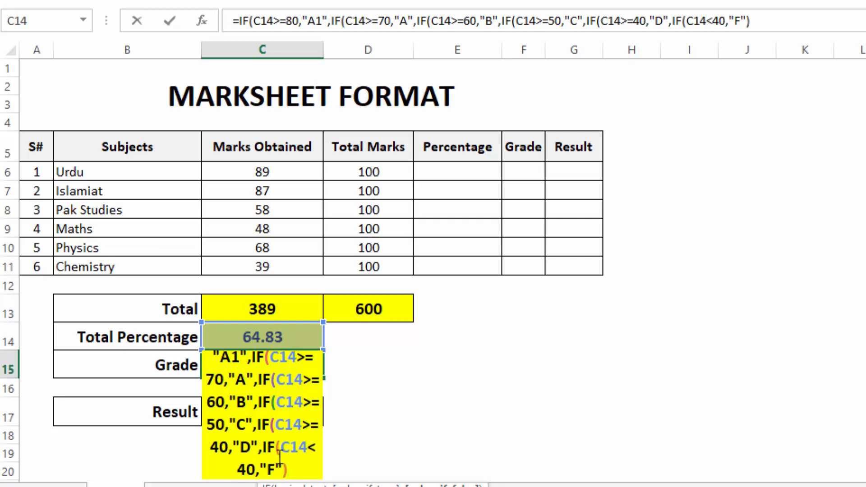
pyautogui.write('))))')
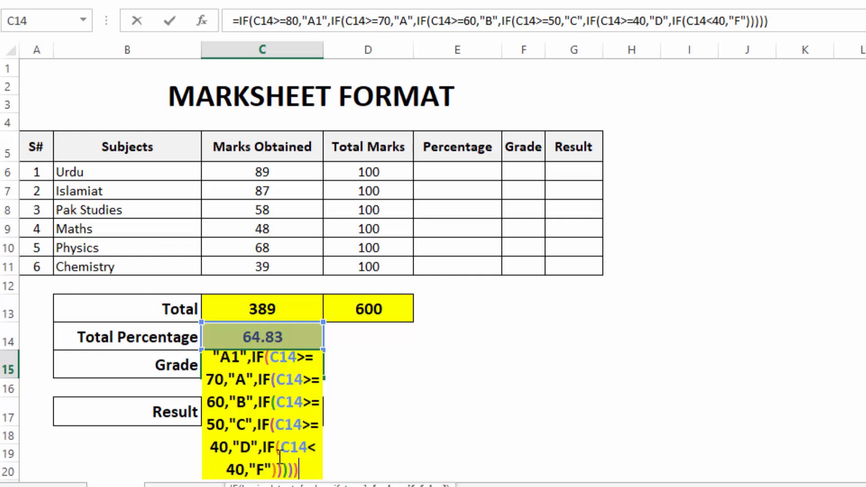
pyautogui.write(')')
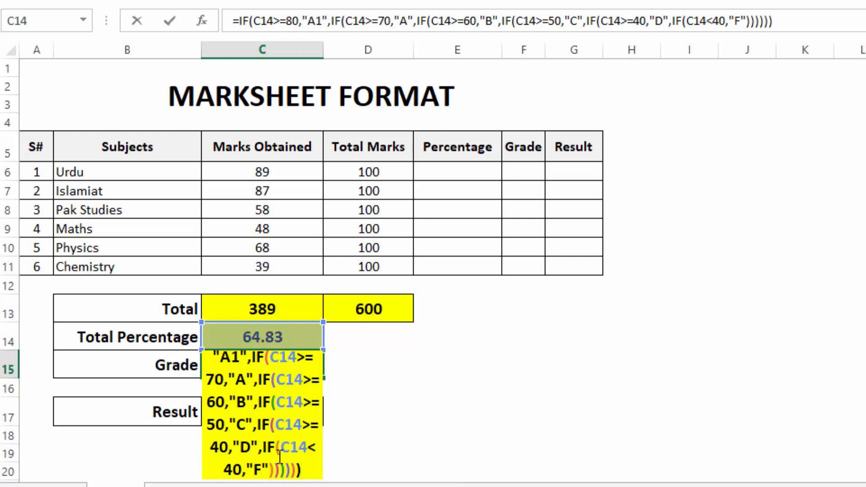
pyautogui.press('Tab')
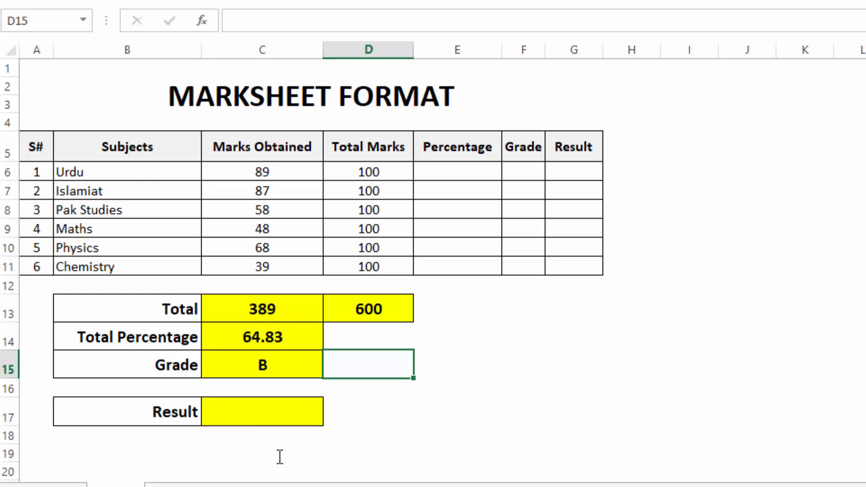
pyautogui.click(244, 366)
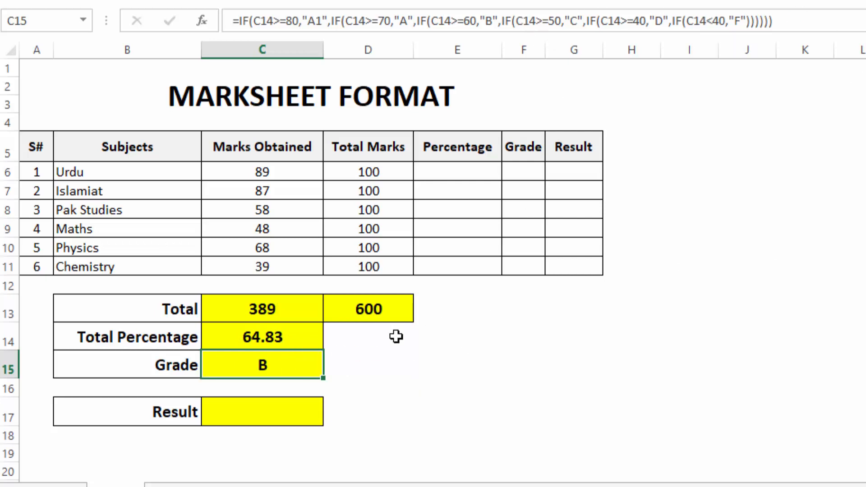
pyautogui.click(310, 345)
pyautogui.click(280, 367)
# Enter the result formula in C17 that returns "Fail" below 40 percent and "Pass" otherwise: =IF(C14<40,"Fail","Pass").
pyautogui.click(281, 414)
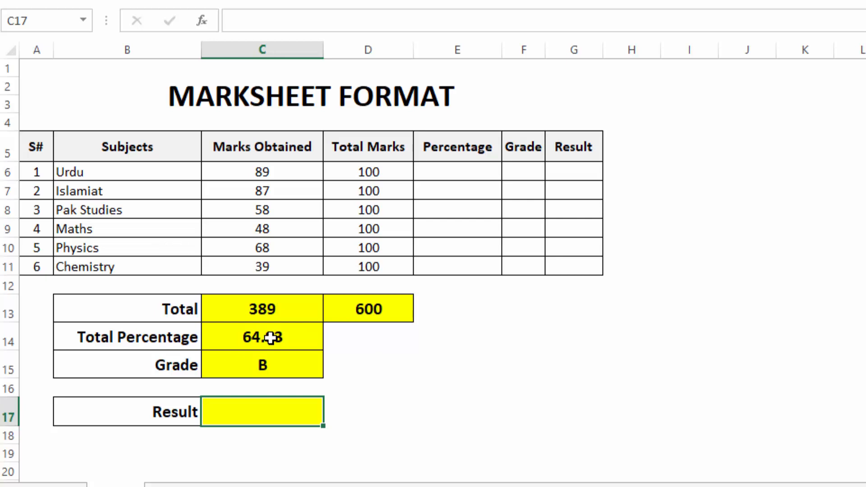
pyautogui.write('=if')
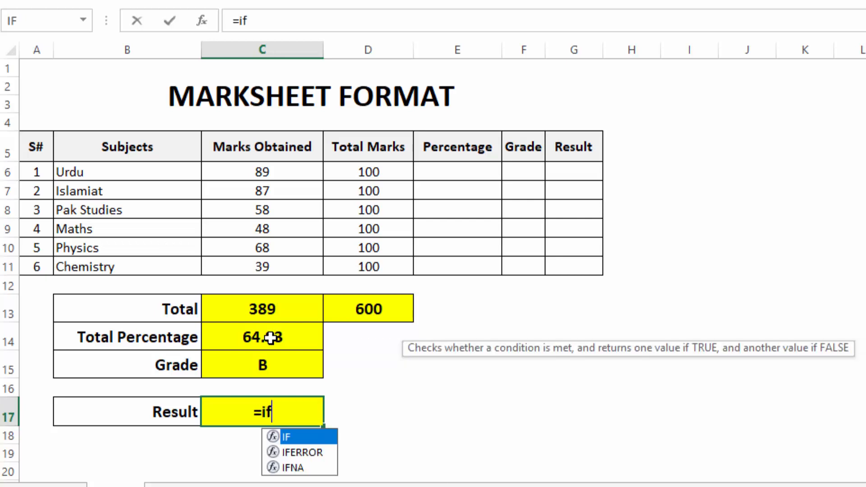
pyautogui.press('Tab')
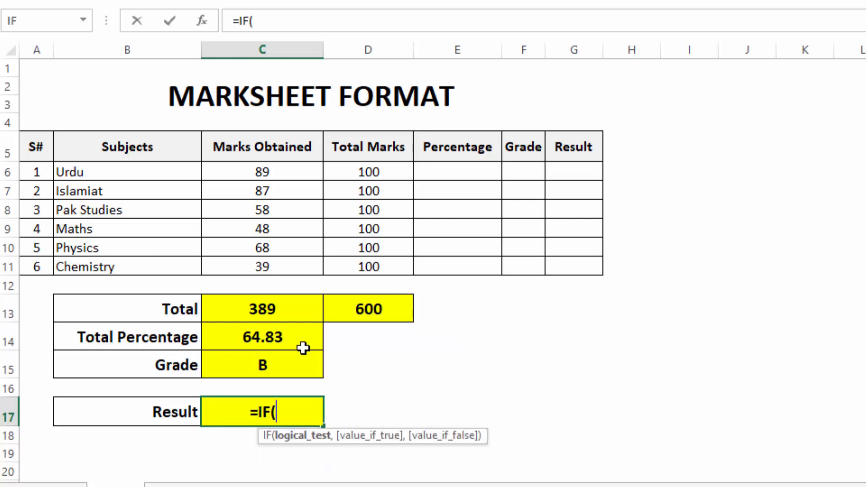
pyautogui.click(284, 337)
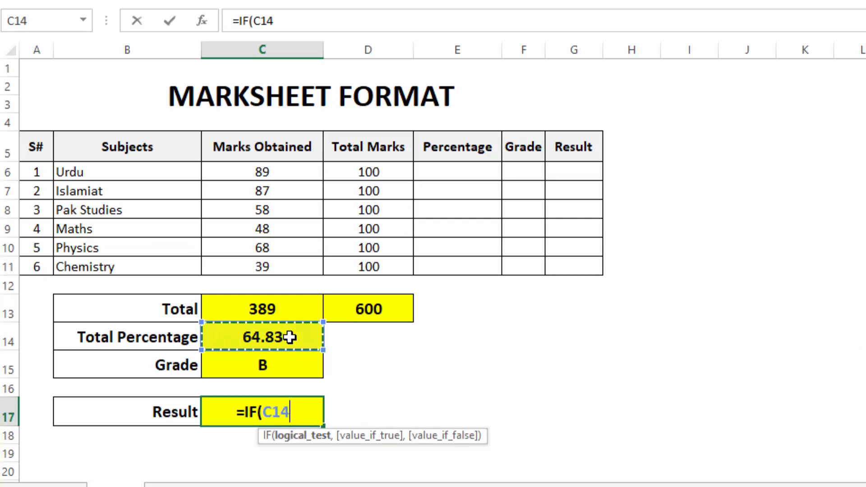
pyautogui.write('<')
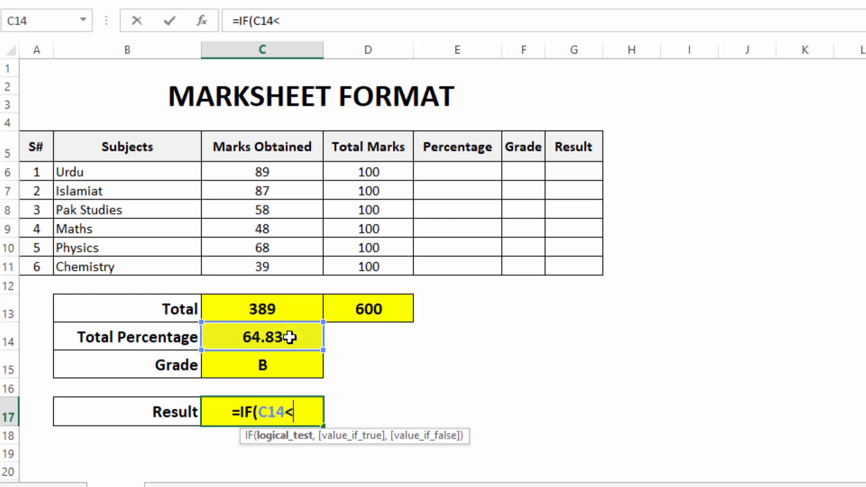
pyautogui.write('40')
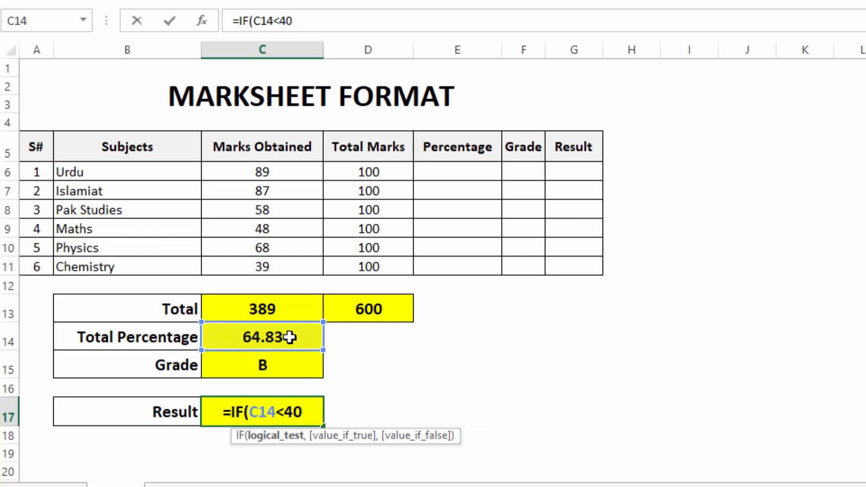
pyautogui.write(',"F')
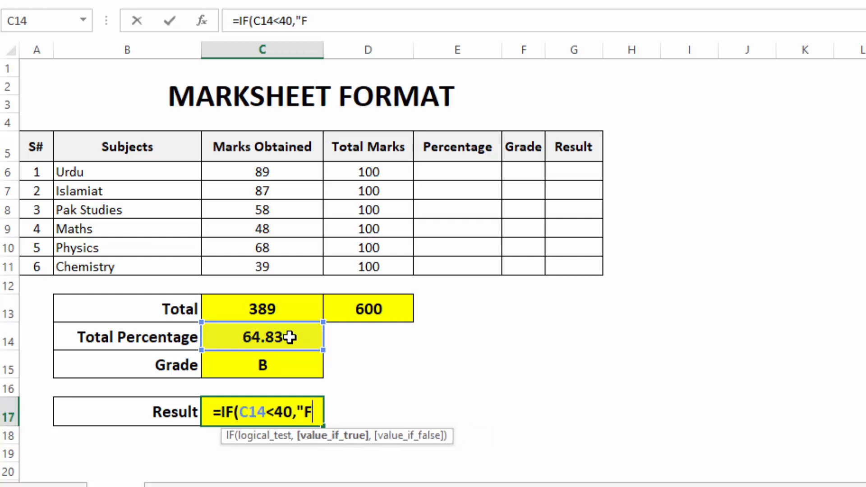
pyautogui.write('ail","')
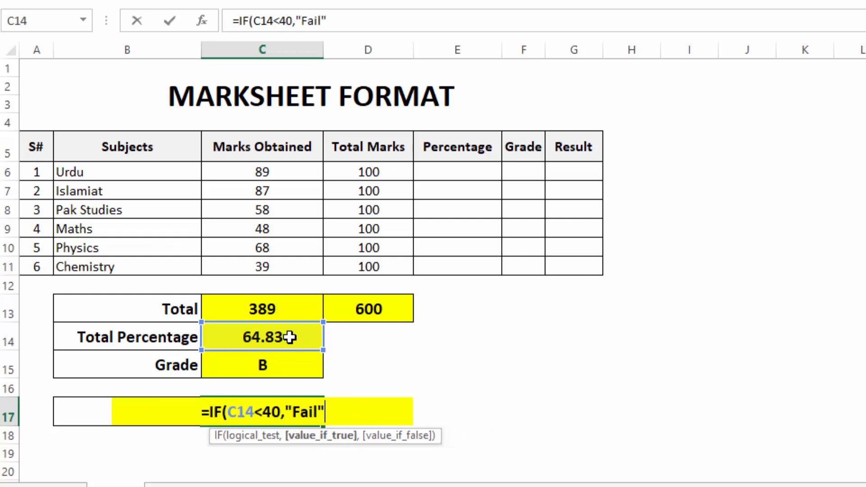
pyautogui.write('Pass"')
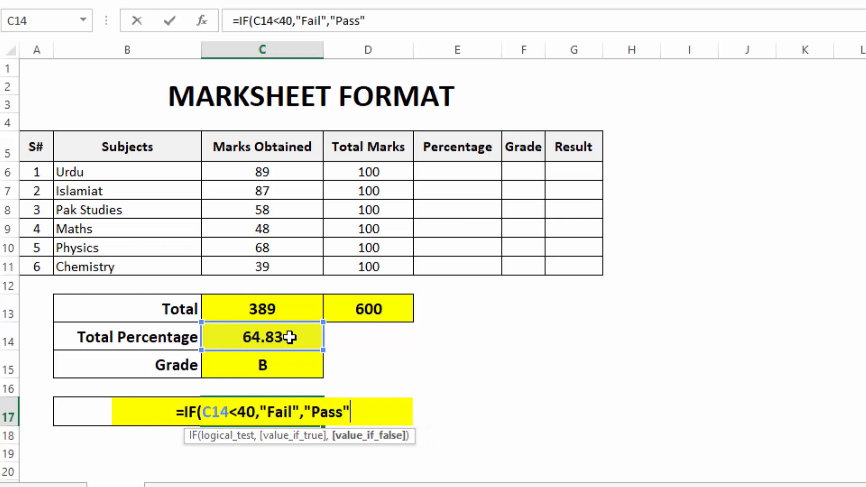
pyautogui.write(')')
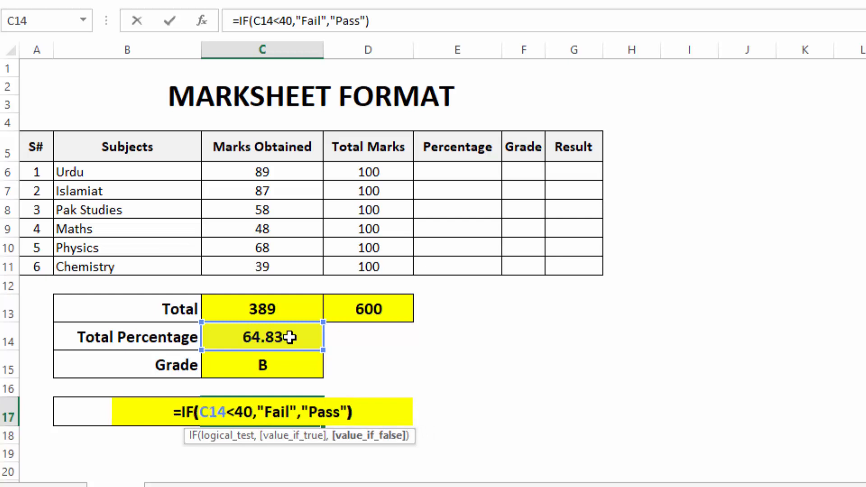
pyautogui.press('Return')
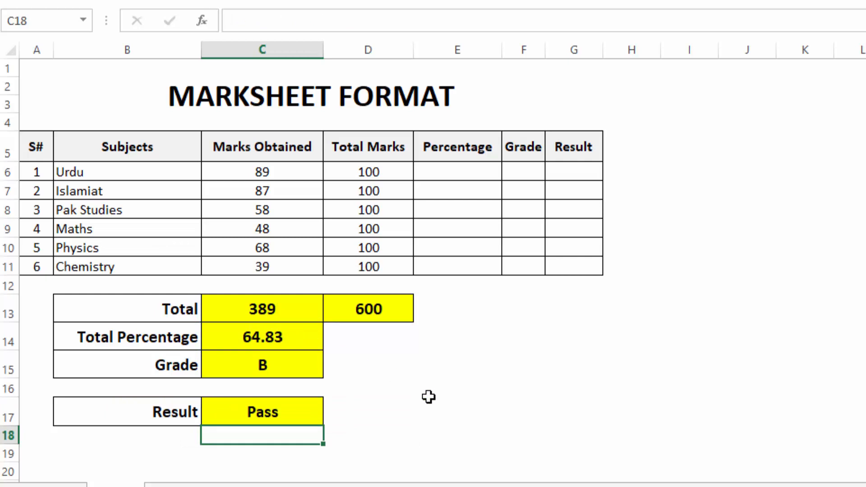
pyautogui.click(441, 407)
pyautogui.click(274, 411)
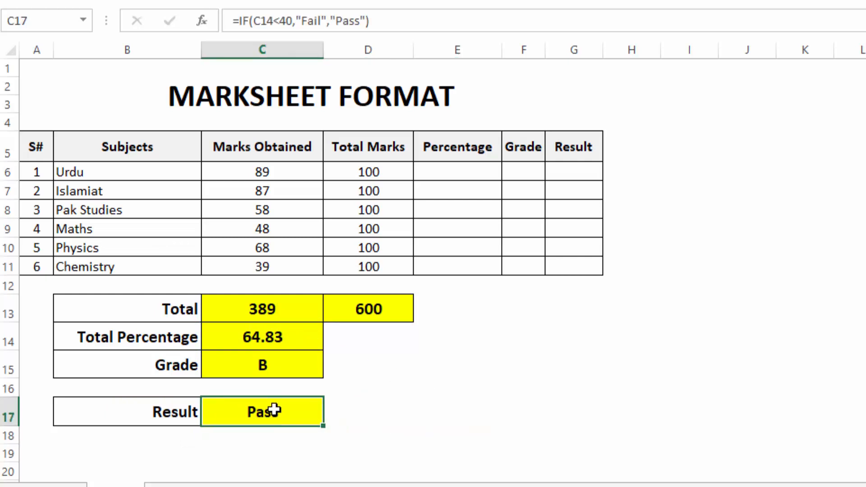
pyautogui.click(295, 337)
pyautogui.click(302, 365)
pyautogui.click(303, 418)
pyautogui.click(294, 327)
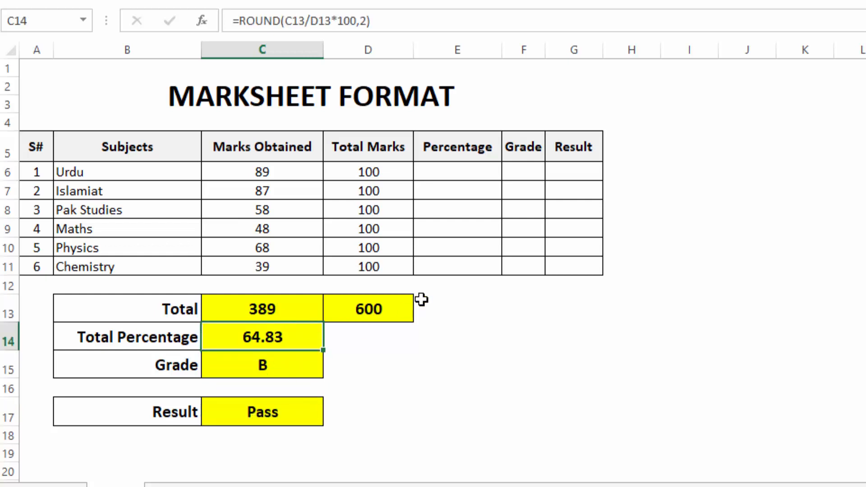
pyautogui.click(470, 175)
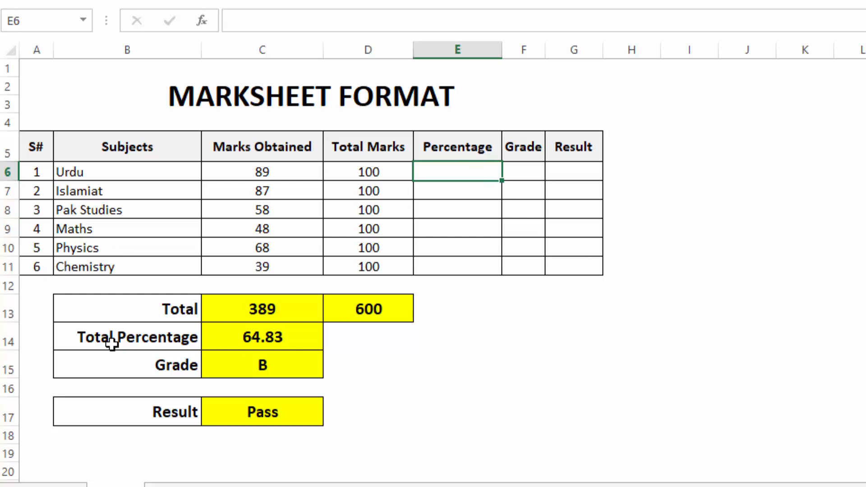
# Copy the total percentage formula from C14 and paste only the formula into Urdu's percentage cell E6.
pyautogui.click(297, 336)
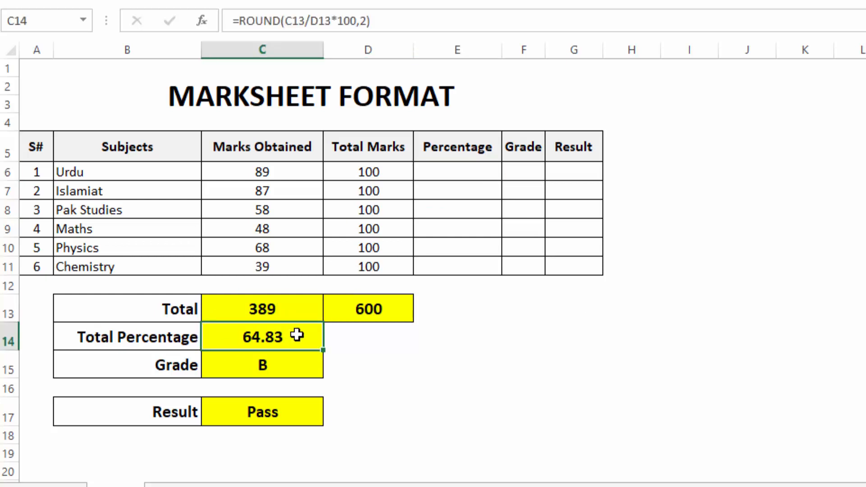
pyautogui.hotkey('ctrl', 'c')
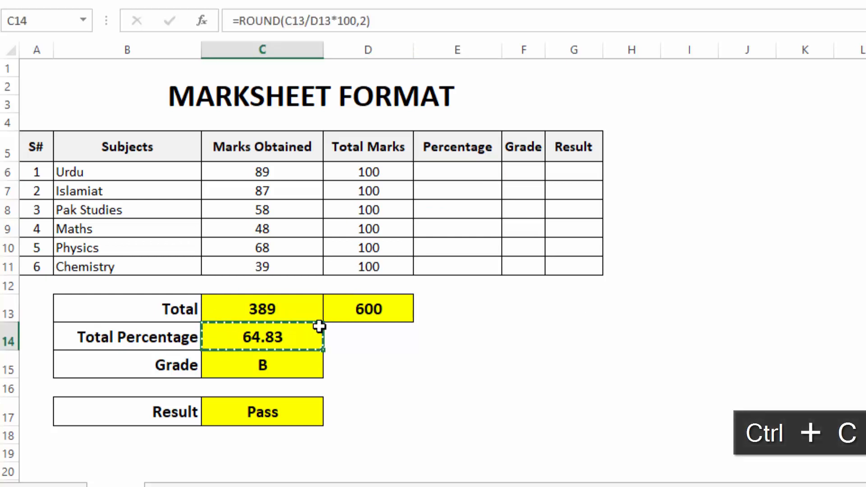
pyautogui.rightClick(467, 176)
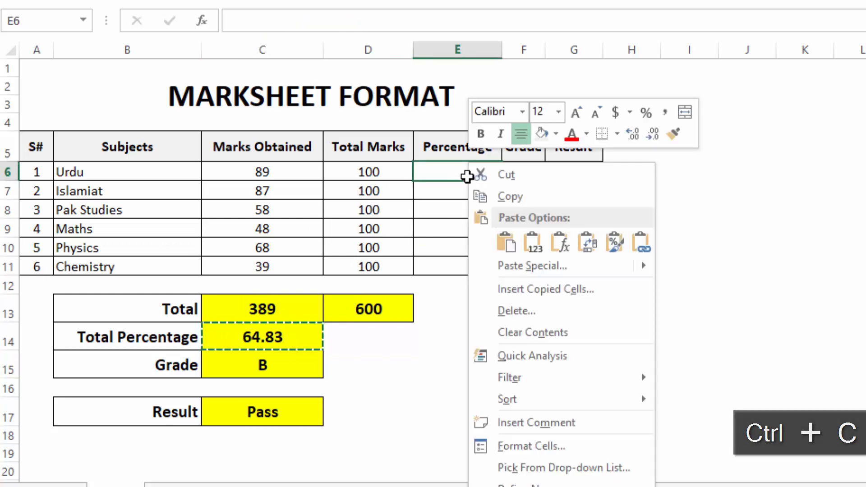
pyautogui.click(559, 244)
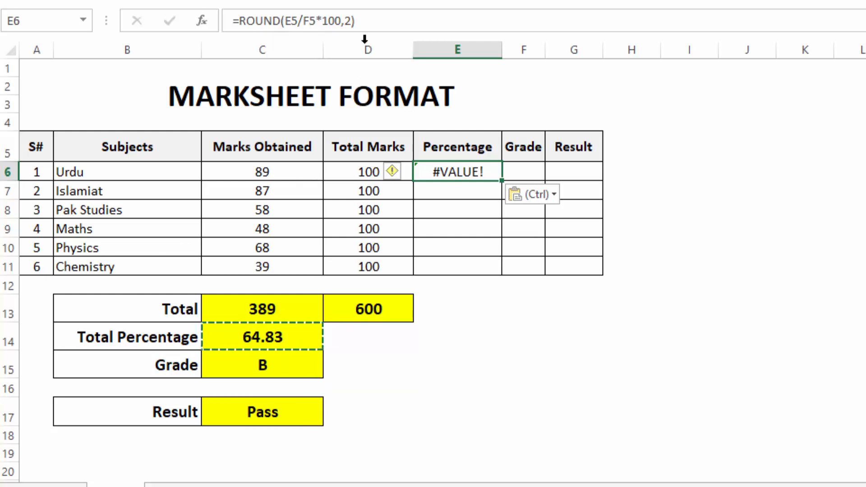
# Correct Urdu's percentage formula in E6 to reference its own marks: =ROUND(C6/D6*100,2).
pyautogui.click(293, 22)
pyautogui.doubleClick(293, 22)
pyautogui.write('c6')
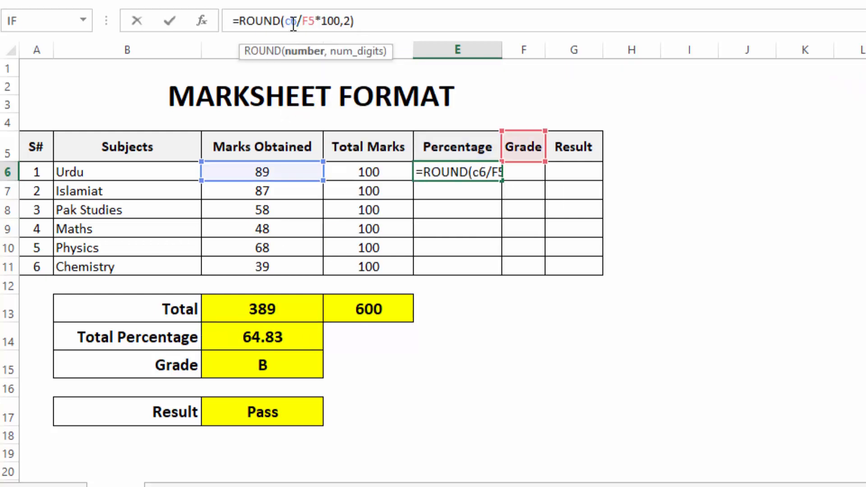
pyautogui.hotkey('shift', 'Right')
pyautogui.hotkey('shift', 'Right')
pyautogui.write('d6')
pyautogui.press('Return')
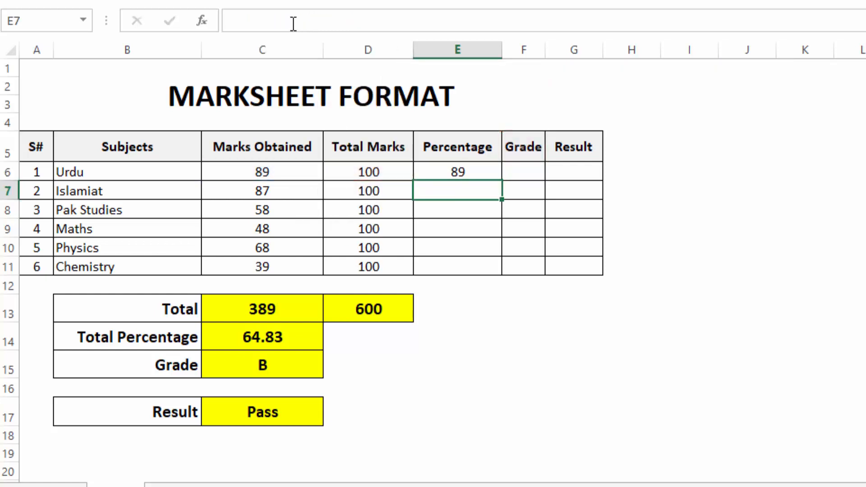
# Fill the percentage formula from E6 down through E11 for all remaining subjects.
pyautogui.click(452, 175)
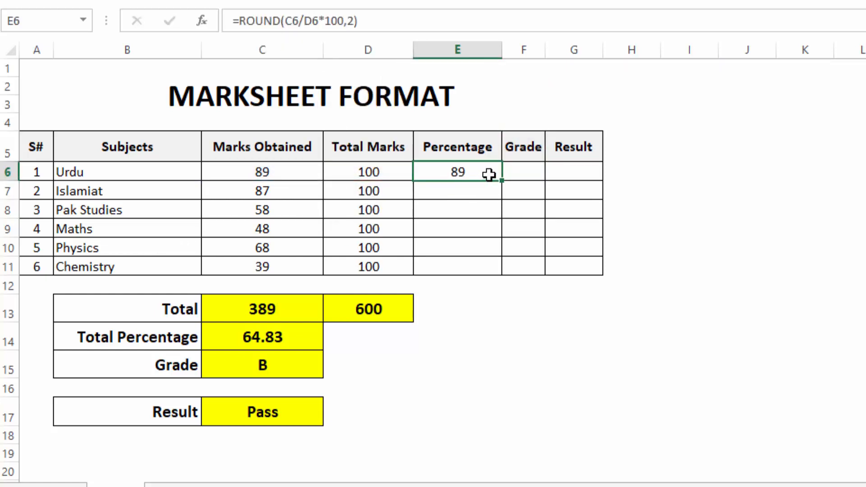
pyautogui.moveTo(490, 178); pyautogui.dragTo(474, 265)
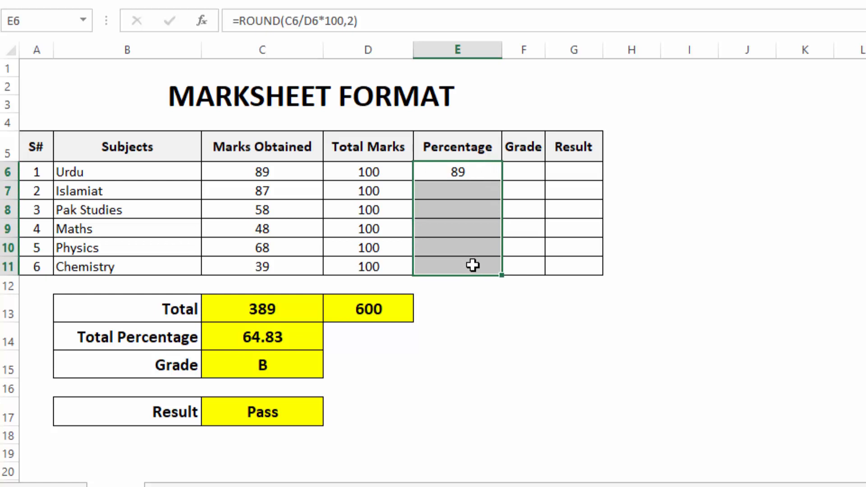
pyautogui.hotkey('ctrl', 'd')
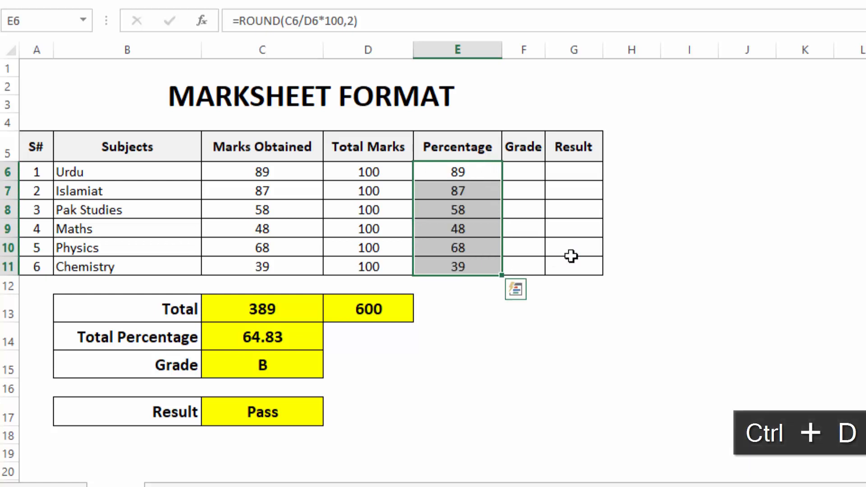
pyautogui.click(622, 227)
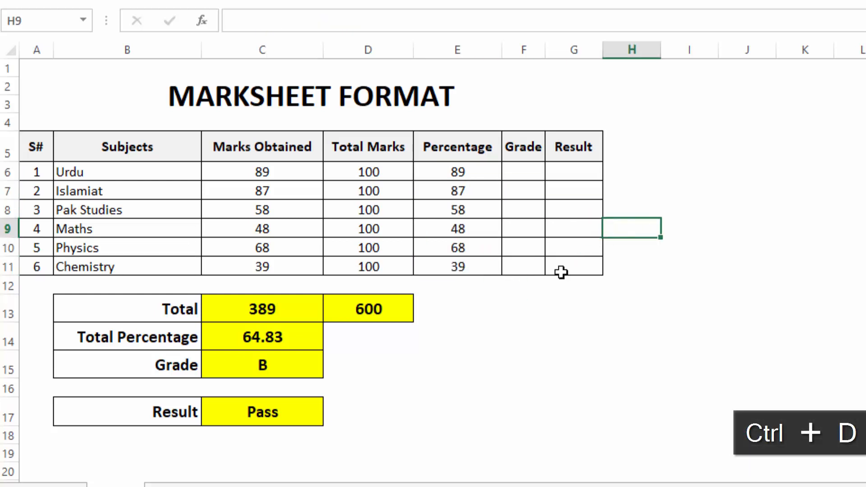
# Copy the overall grade formula from C15 and paste only the formula into Urdu's grade cell F6.
pyautogui.click(273, 373)
pyautogui.hotkey('ctrl', 'c')
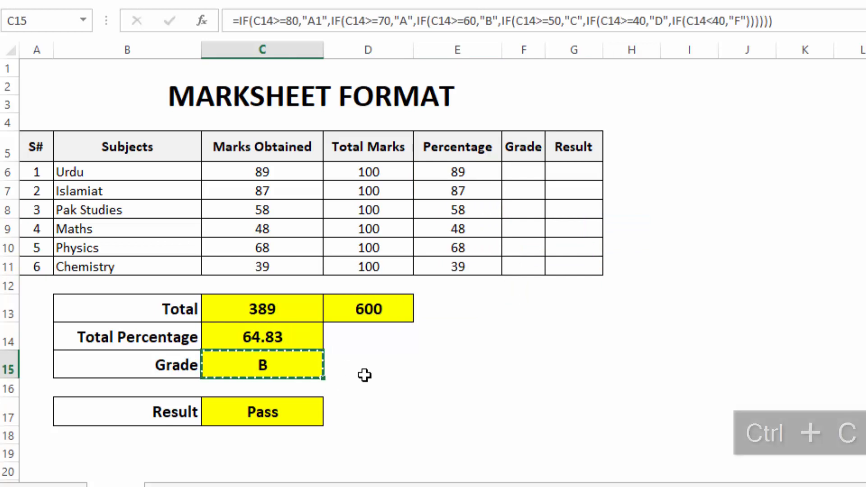
pyautogui.rightClick(533, 175)
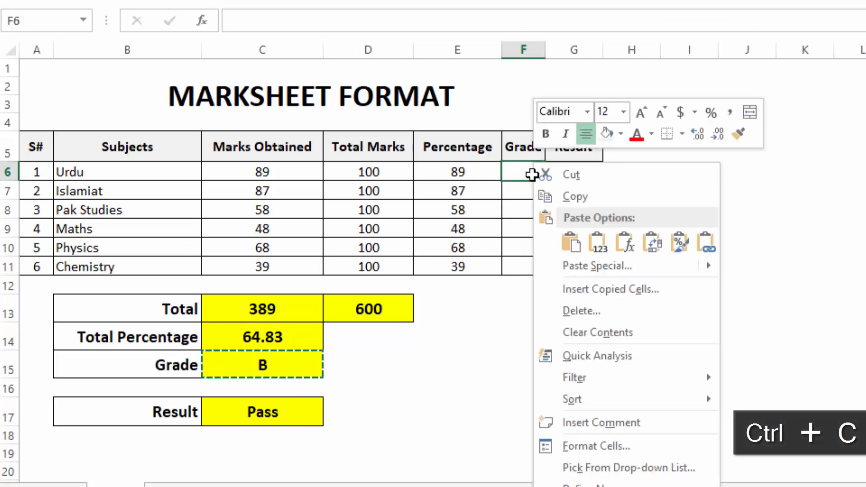
pyautogui.click(632, 243)
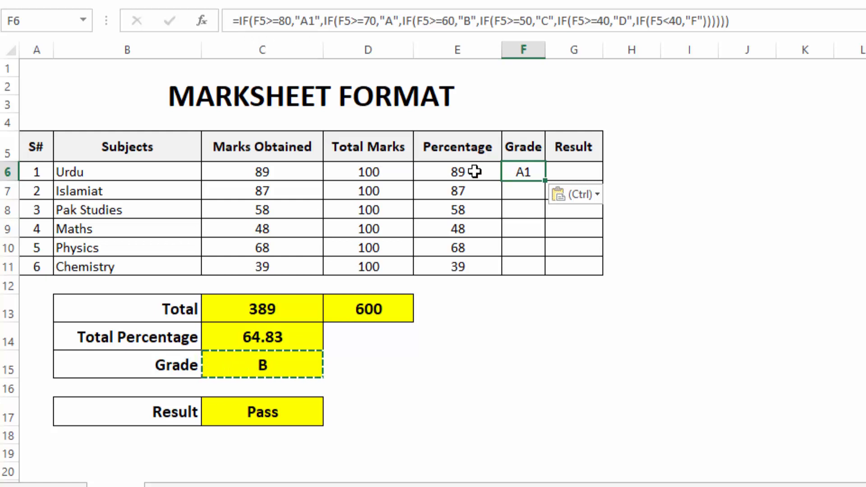
# Change the reference in the first condition of the F6 grade formula to E6, so it tests E6>=80.
pyautogui.click(255, 22)
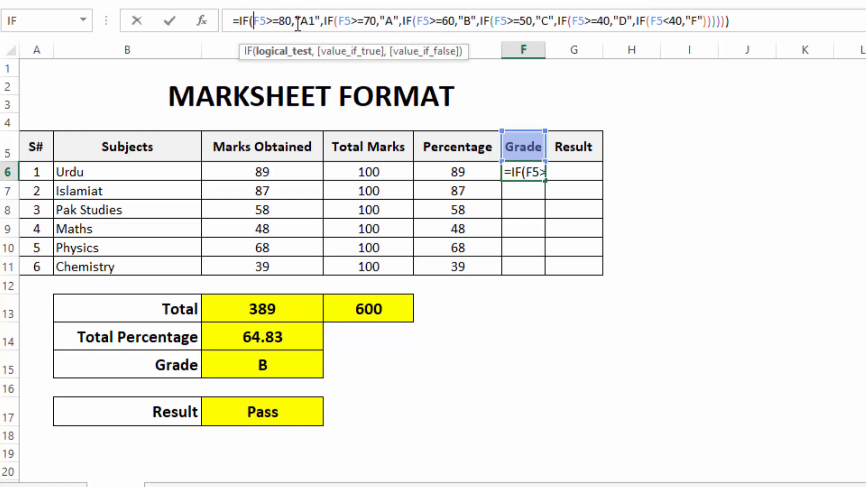
pyautogui.press('Delete')
pyautogui.write('e')
pyautogui.hotkey('shift', 'Right')
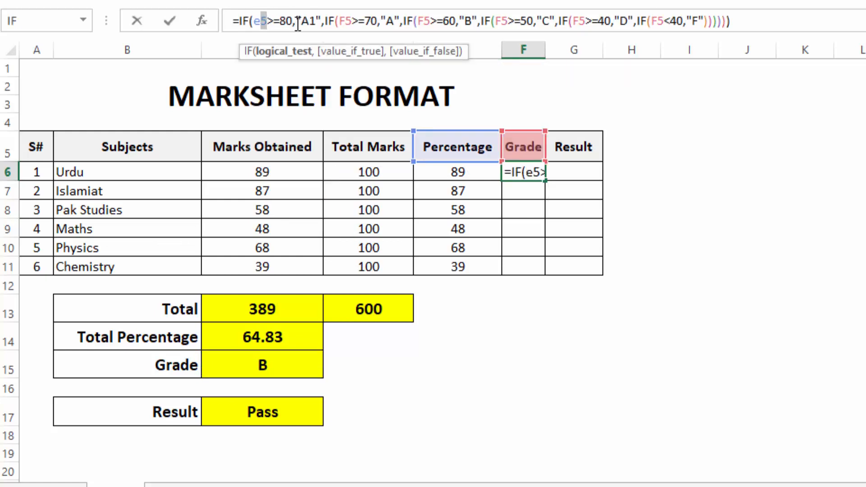
pyautogui.write('6')
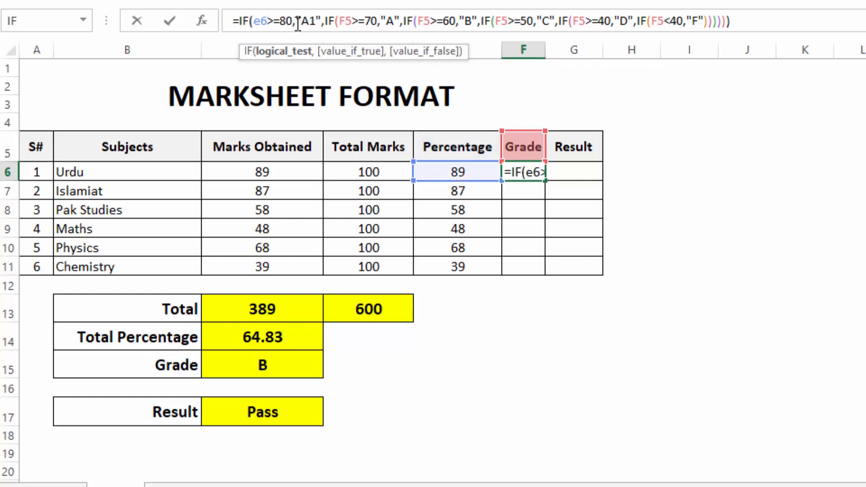
# Change the second condition's reference in the F6 grade formula to E6, so "A" depends on E6>=70.
pyautogui.press('Right')
pyautogui.press('Right')
pyautogui.press('Right')
pyautogui.press('Right')
pyautogui.press('Right')
pyautogui.press('Right')
pyautogui.press('Right')
pyautogui.press('Right')
pyautogui.press('Right')
pyautogui.press('Right')
pyautogui.press('Right')
pyautogui.press('Right')
pyautogui.press('Right')
pyautogui.press('Right')
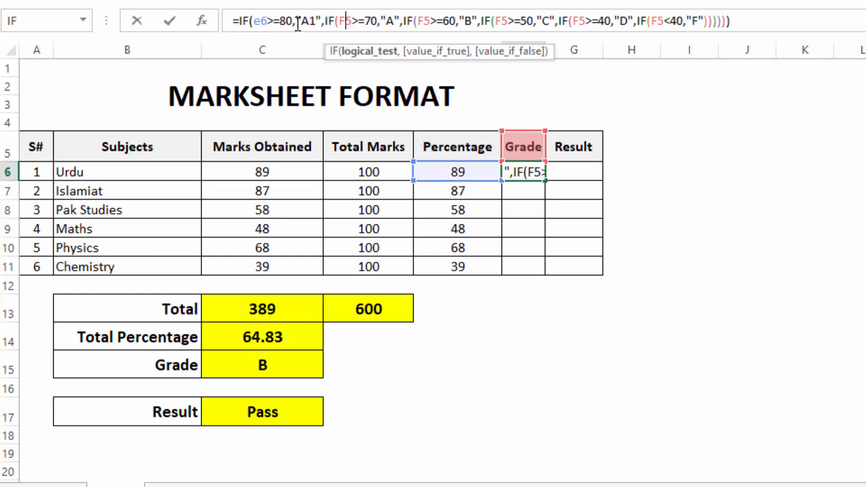
pyautogui.hotkey('shift', 'Right')
pyautogui.hotkey('shift', 'Right')
pyautogui.write('e6')
# Change the third condition's reference in the F6 grade formula to E6, so "B" depends on E6>=60.
pyautogui.press('Right')
pyautogui.press('Right')
pyautogui.press('Right')
pyautogui.press('Right')
pyautogui.press('Right')
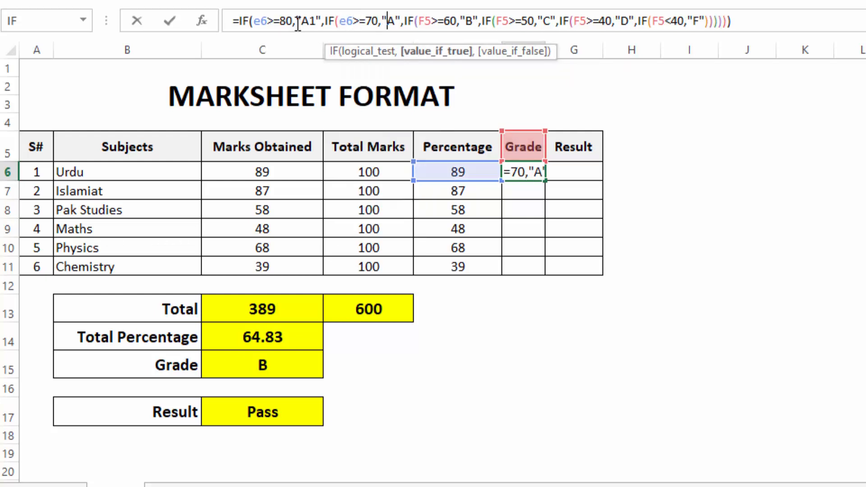
pyautogui.press('Right')
pyautogui.press('Right')
pyautogui.press('Right')
pyautogui.press('Right')
pyautogui.press('Right')
pyautogui.press('Right')
pyautogui.press('Right')
pyautogui.hotkey('shift', 'Right')
pyautogui.hotkey('shift', 'Right')
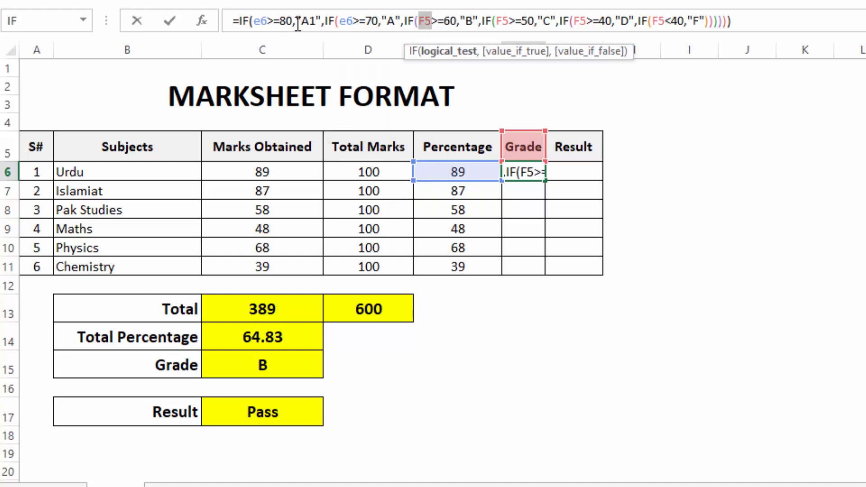
pyautogui.write('e6')
# Change the fourth condition's reference in the F6 grade formula to E6, so "C" depends on E6>=50.
pyautogui.press('Right')
pyautogui.press('Right')
pyautogui.press('Right')
pyautogui.press('Right')
pyautogui.press('Right')
pyautogui.press('Right')
pyautogui.press('Right')
pyautogui.press('Right')
pyautogui.press('Right')
pyautogui.press('Right')
pyautogui.press('Right')
pyautogui.press('Right')
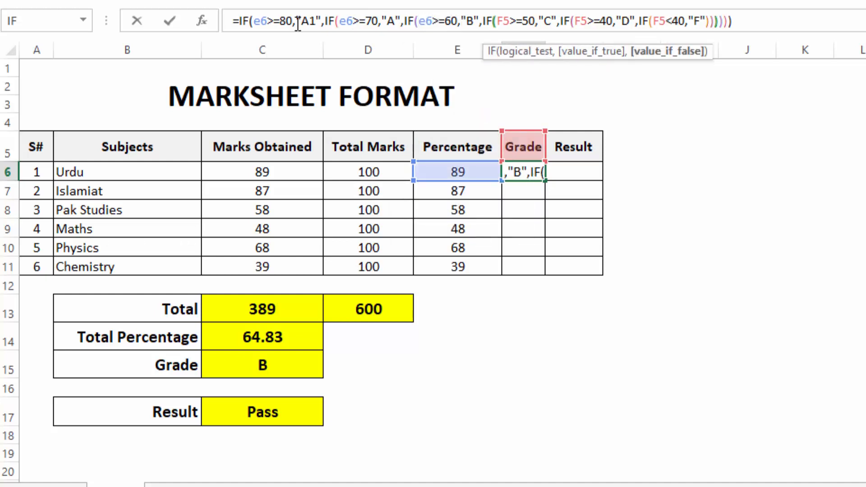
pyautogui.hotkey('shift', 'Right')
pyautogui.hotkey('shift', 'Right')
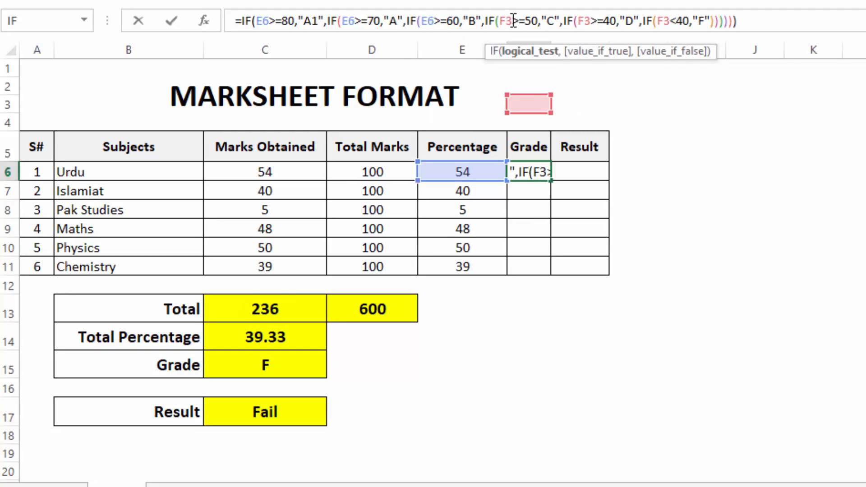
pyautogui.doubleClick(513, 21)
pyautogui.write('E6')
# Change the fifth condition's reference in the F6 grade formula to E6, so "D" depends on E6>=40.
pyautogui.press('Right')
pyautogui.press('Right')
pyautogui.press('Right')
pyautogui.press('Right')
pyautogui.press('Right')
pyautogui.press('Right')
pyautogui.press('Right')
pyautogui.press('Right')
pyautogui.press('Right')
pyautogui.press('Right')
pyautogui.press('Right')
pyautogui.press('Right')
pyautogui.press('Right')
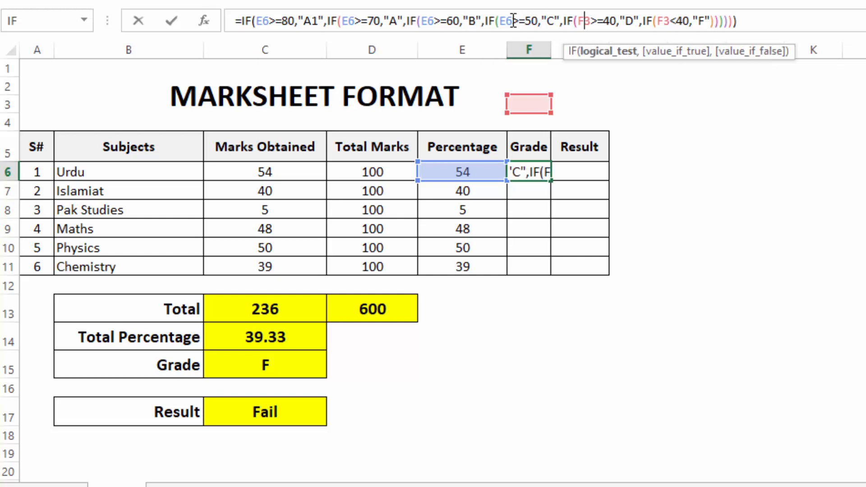
pyautogui.hotkey('shift', 'Right')
pyautogui.hotkey('shift', 'Right')
pyautogui.write('e6')
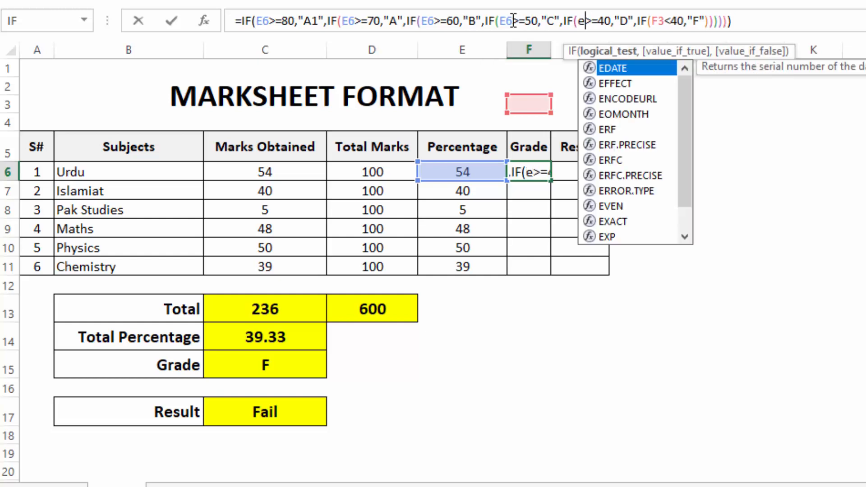
# Change the last condition's reference to E6, so "F" depends on E6<40, and enter the F6 grade formula.
pyautogui.press('Right')
pyautogui.press('Right')
pyautogui.press('Right')
pyautogui.press('Right')
pyautogui.press('Right')
pyautogui.press('Right')
pyautogui.press('Right')
pyautogui.press('Right')
pyautogui.press('Right')
pyautogui.press('Right')
pyautogui.press('Right')
pyautogui.press('Right')
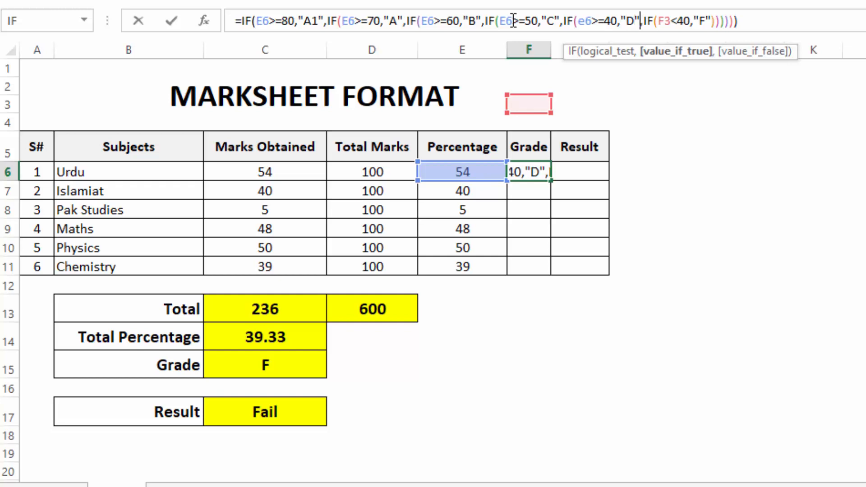
pyautogui.hotkey('shift', 'Right')
pyautogui.hotkey('shift', 'Right')
pyautogui.write('e6')
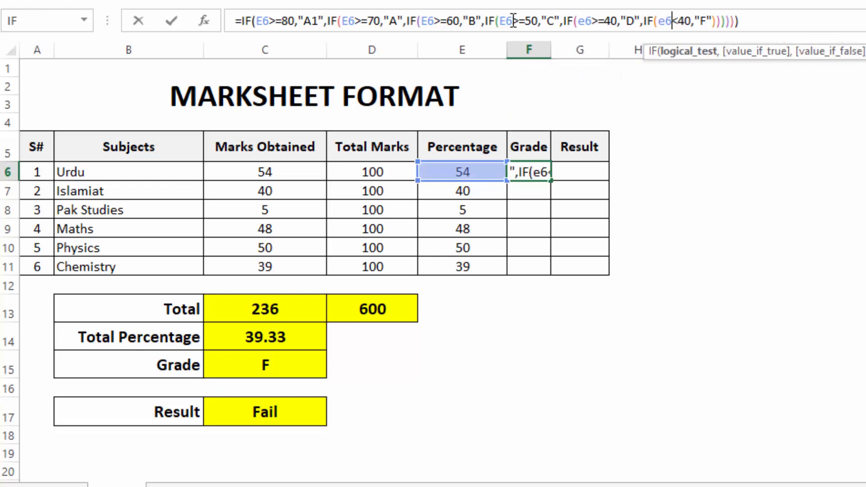
pyautogui.press('Return')
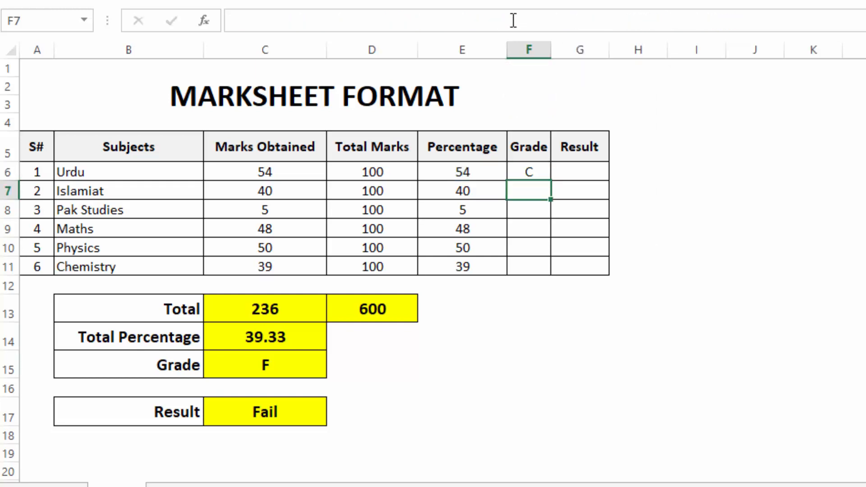
# Fill the grade formula from F6 down through F11 for all remaining subjects.
pyautogui.click(532, 171)
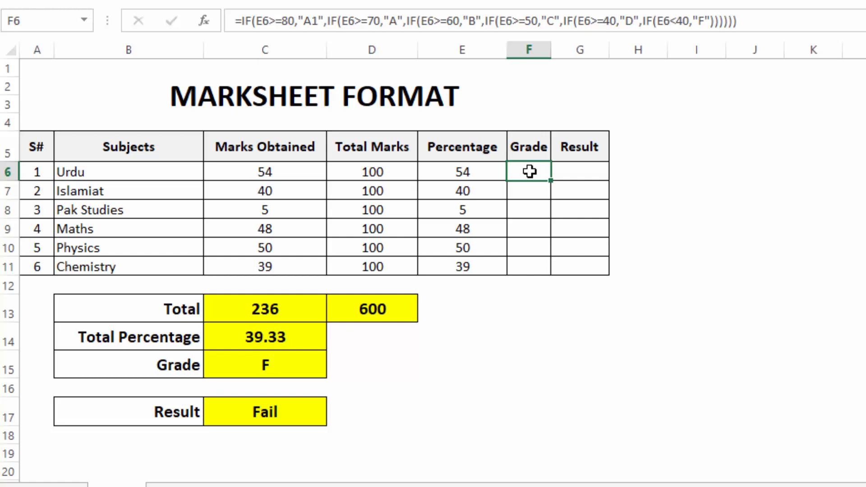
pyautogui.click(277, 368)
pyautogui.click(534, 172)
pyautogui.hotkey('ctrl', 'c')
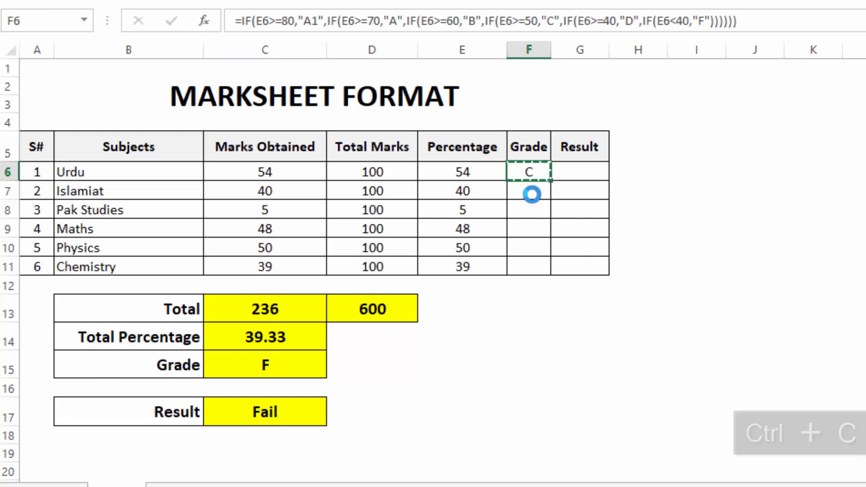
pyautogui.moveTo(531, 172); pyautogui.dragTo(532, 265)
pyautogui.hotkey('ctrl', 'd')
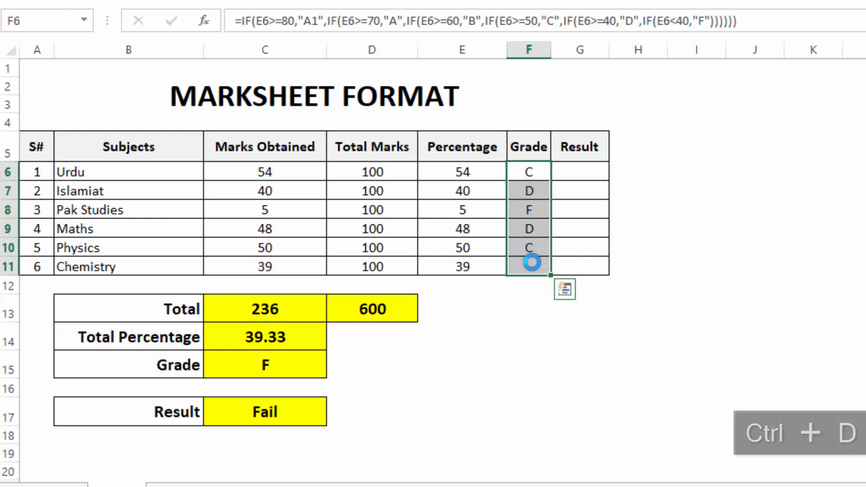
# Check the cell references in the subject grade formulas F6:F11 and compare them with the overall grade formula in C15.
pyautogui.click(531, 191)
pyautogui.click(532, 208)
pyautogui.click(529, 229)
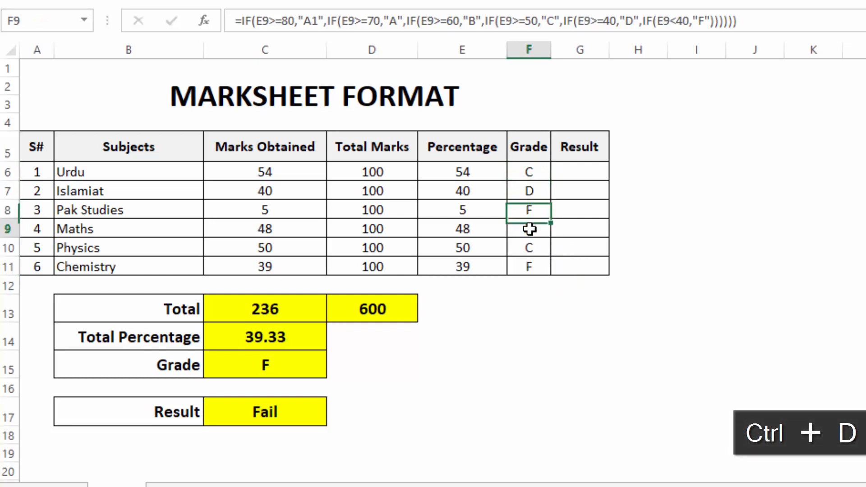
pyautogui.click(529, 248)
pyautogui.click(529, 268)
pyautogui.doubleClick(543, 195)
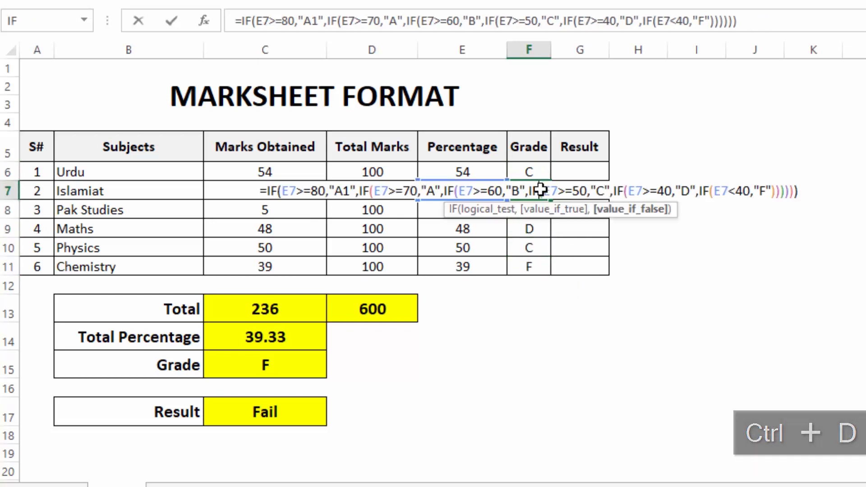
pyautogui.press('Escape')
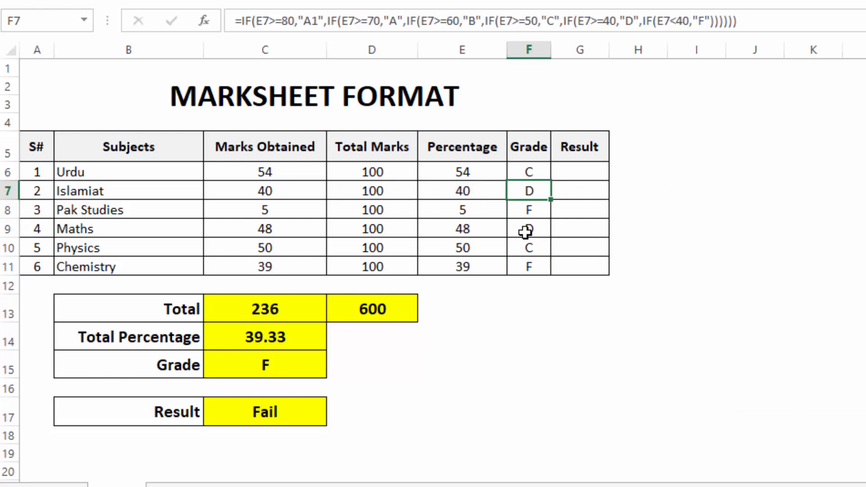
pyautogui.click(268, 365)
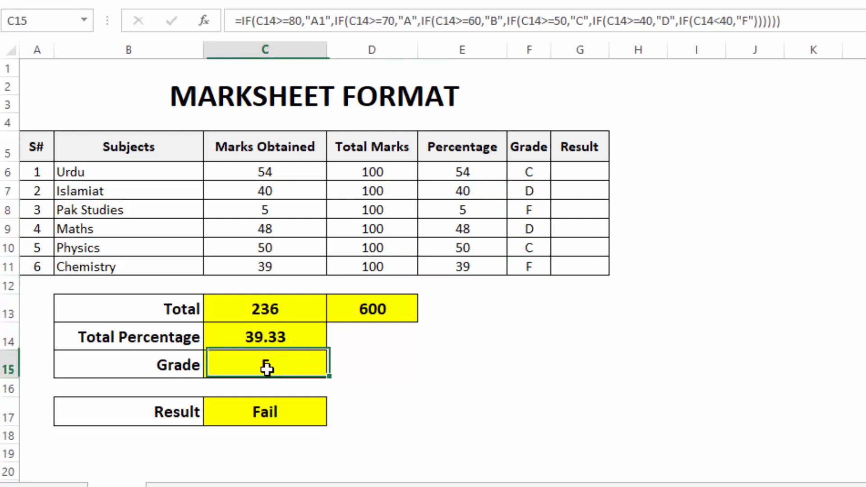
pyautogui.moveTo(526, 172); pyautogui.dragTo(530, 277)
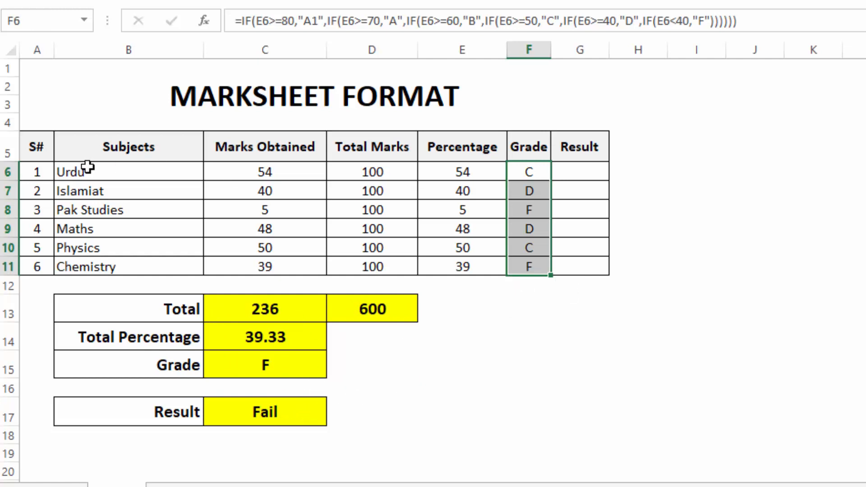
pyautogui.moveTo(82, 170); pyautogui.dragTo(397, 172)
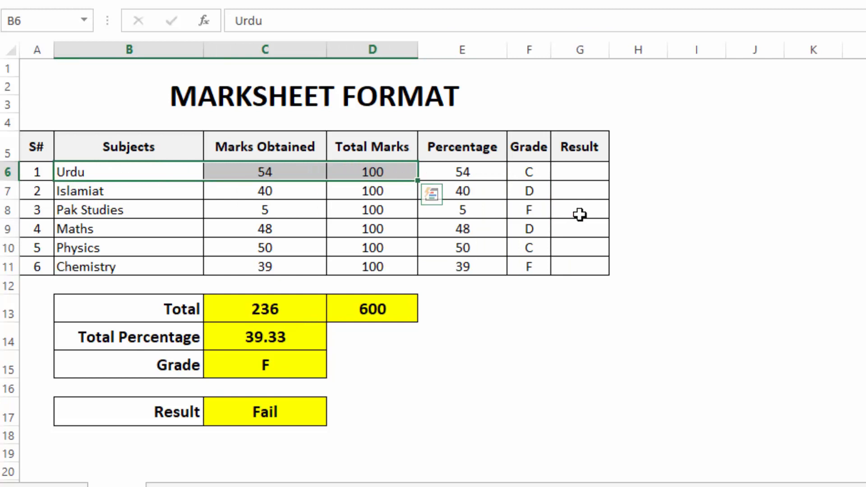
pyautogui.click(513, 172)
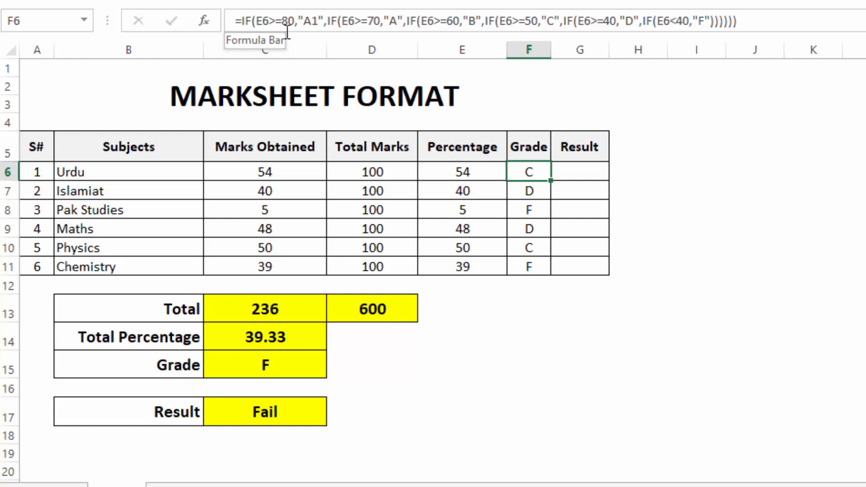
# Enter an IF formula in G6 that tests E6<40 and has an empty text string as its true value.
pyautogui.click(591, 173)
pyautogui.write('=')
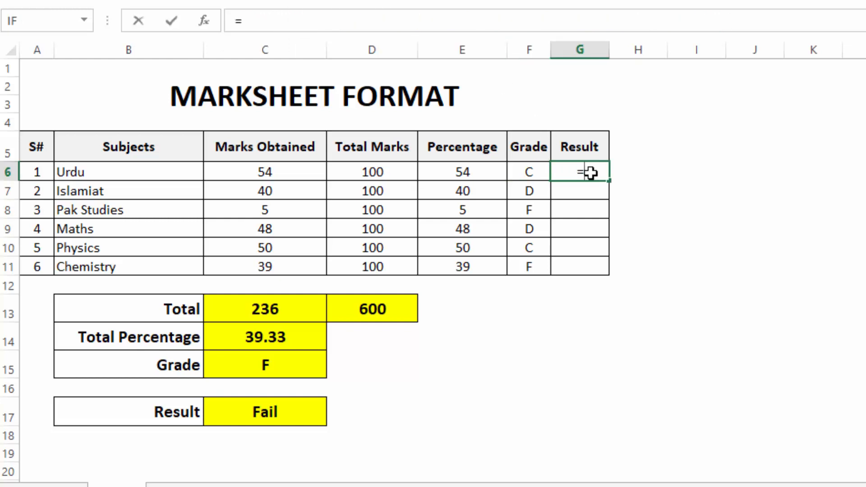
pyautogui.write('if(')
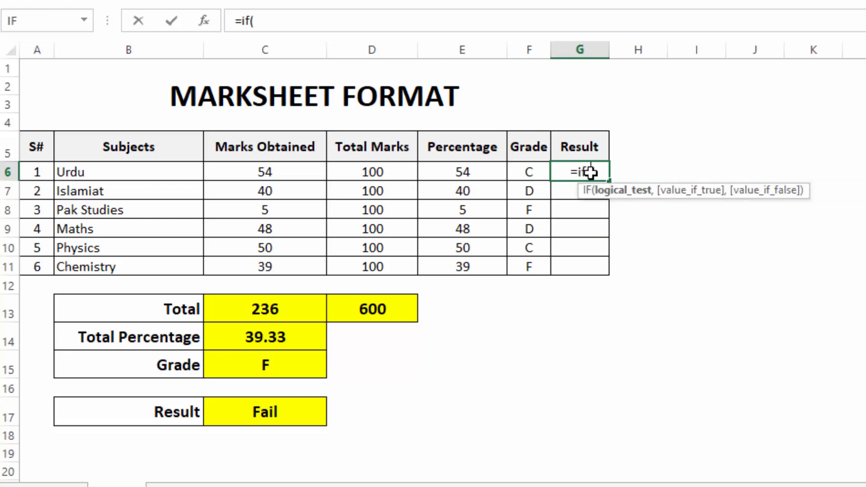
pyautogui.click(472, 169)
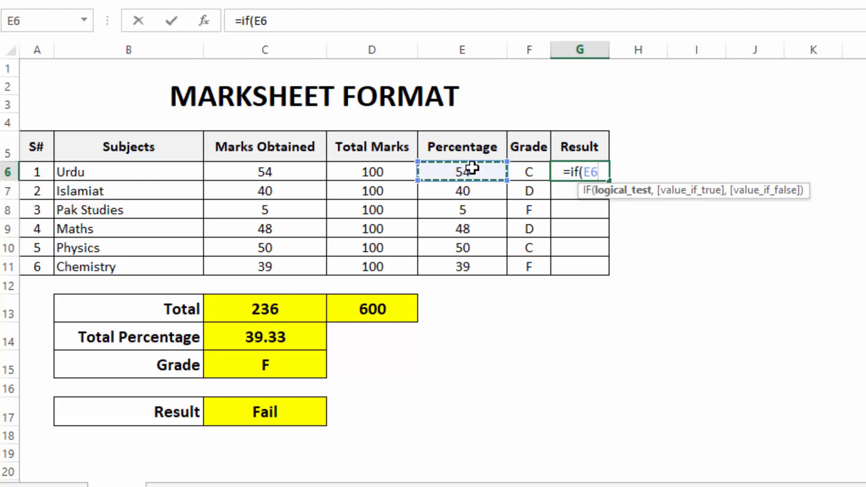
pyautogui.write('<')
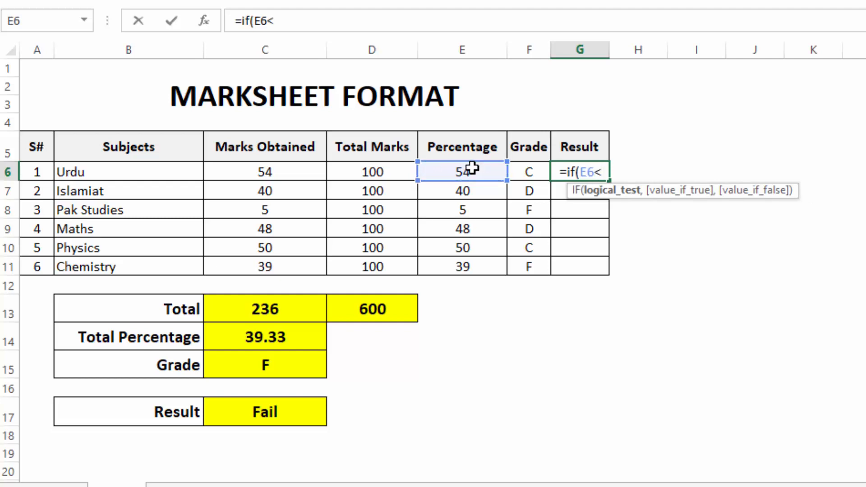
pyautogui.write('40')
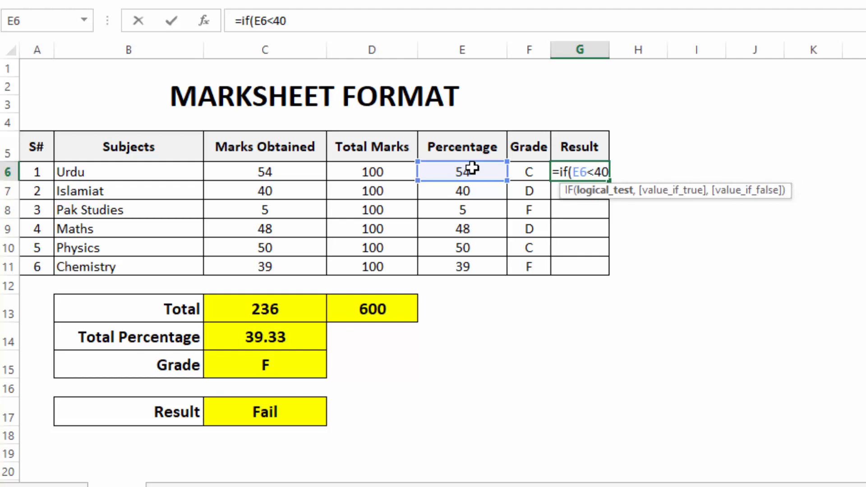
pyautogui.write(',')
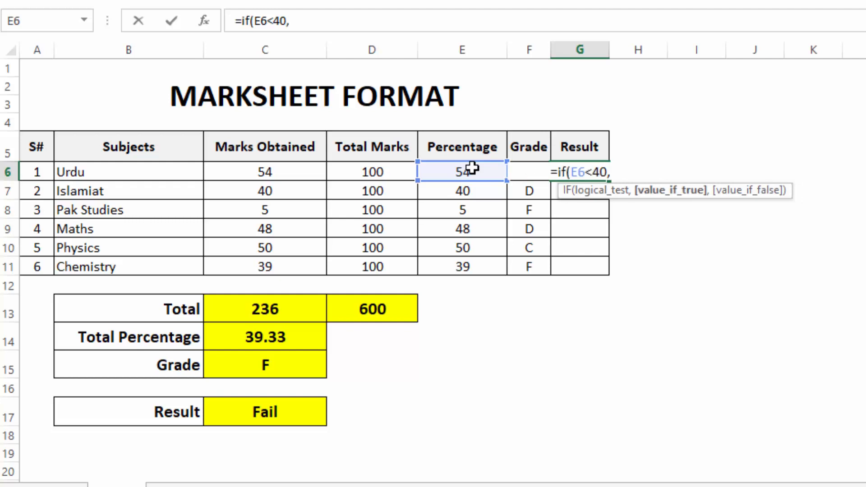
pyautogui.write('""')
pyautogui.press('Left')
pyautogui.press('Right')
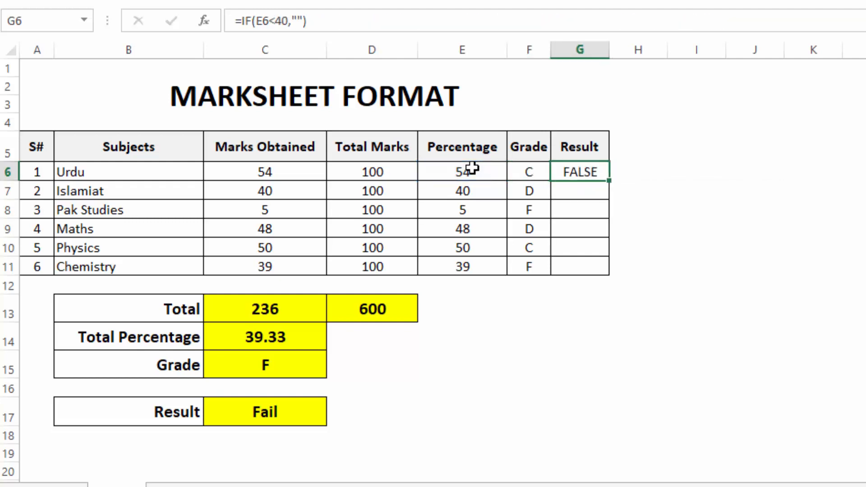
# Edit the G6 formula so the true value is "PASS" and add "Fail" as the false value.
pyautogui.press('F2')
pyautogui.press('Left')
pyautogui.press('Left')
pyautogui.write('PASS')
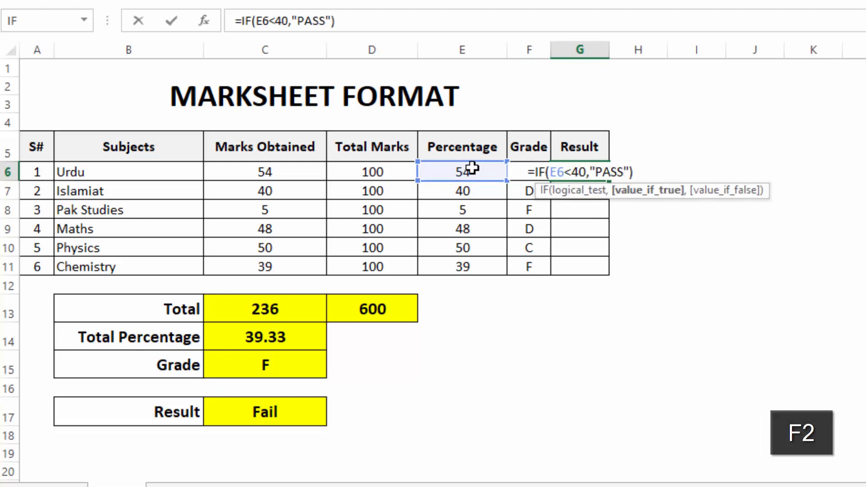
pyautogui.write(',""')
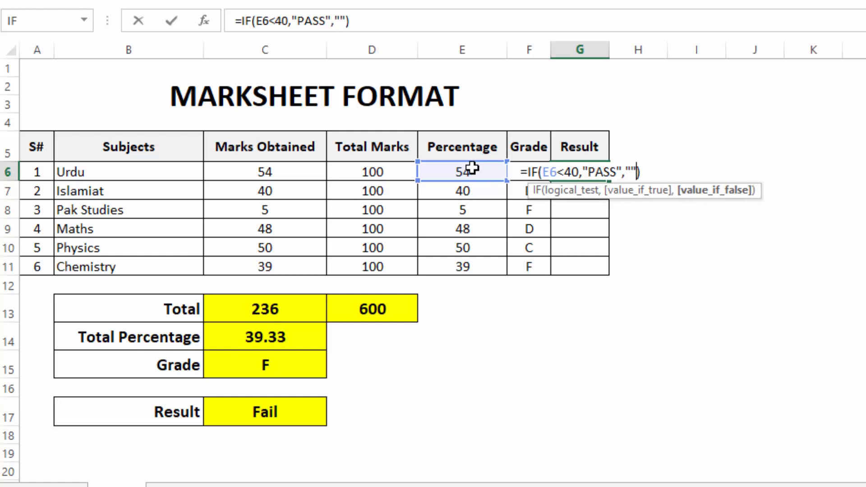
pyautogui.write('Fail')
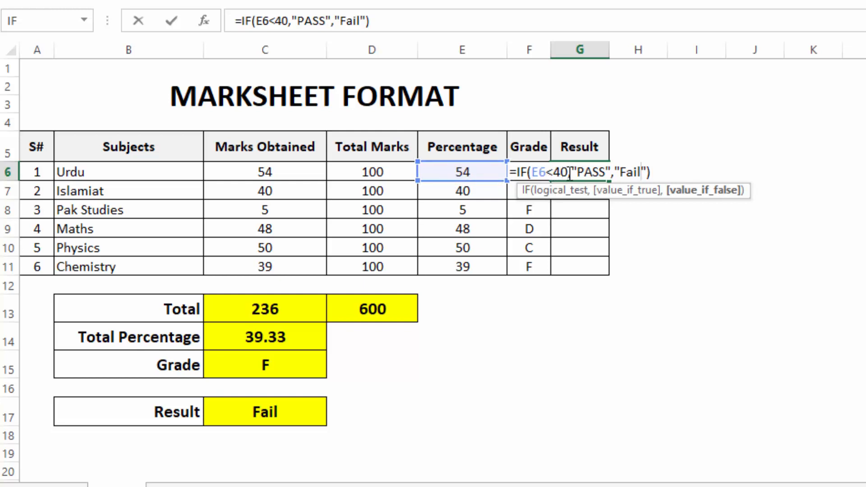
# Replace the true value in the G6 result formula with "FAIL" for E6<40.
pyautogui.doubleClick(592, 172)
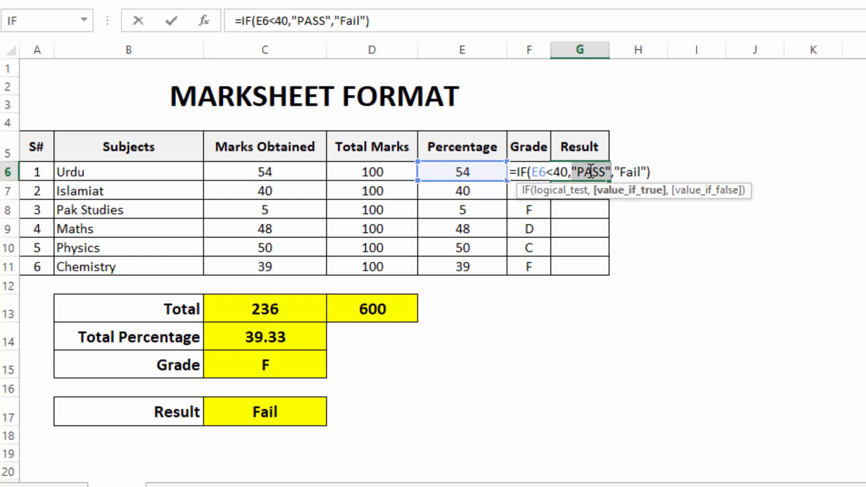
pyautogui.press('Right')
pyautogui.press('BackSpace')
pyautogui.press('BackSpace')
pyautogui.press('BackSpace')
pyautogui.press('BackSpace')
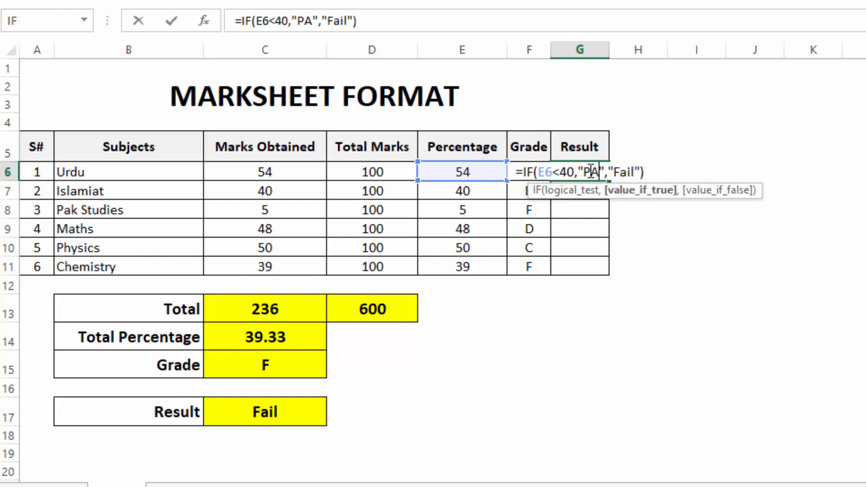
pyautogui.write('FAIL')
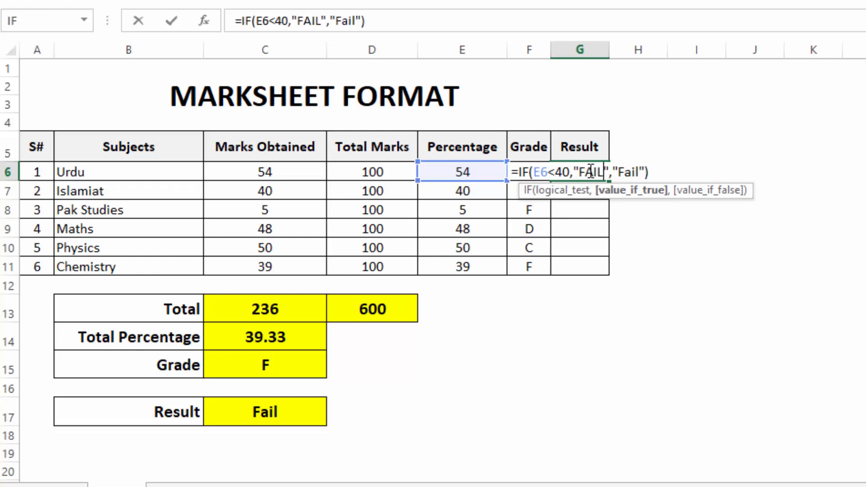
# Change the false value in the G6 result formula to "PASS" and enter the formula.
pyautogui.press('Right')
pyautogui.press('Right')
pyautogui.press('Right')
pyautogui.hotkey('shift', 'Right')
pyautogui.hotkey('shift', 'Right')
pyautogui.hotkey('shift', 'Right')
pyautogui.write('PASS')
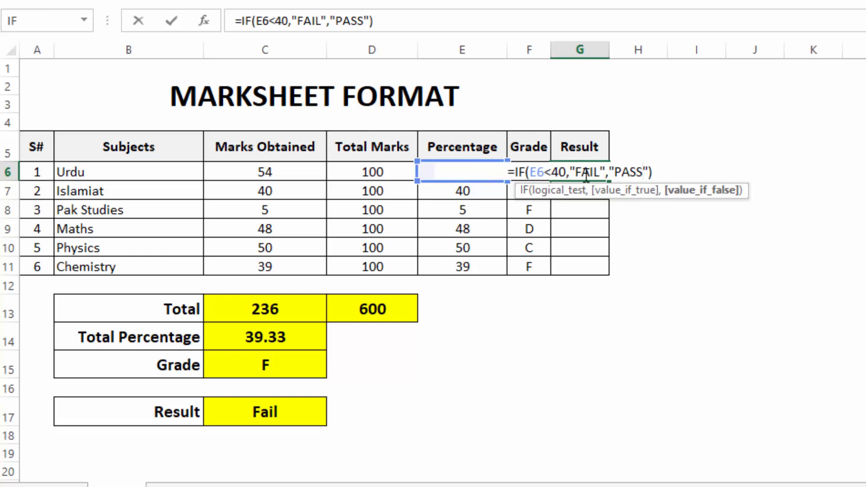
pyautogui.press('Return')
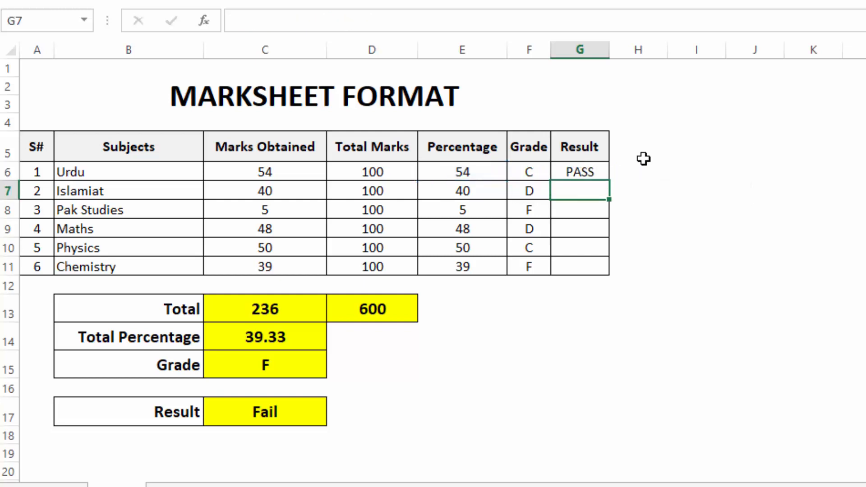
# Fill the result formula from G6 down through G11 for all remaining subjects.
pyautogui.click(599, 173)
pyautogui.moveTo(584, 171); pyautogui.dragTo(587, 266)
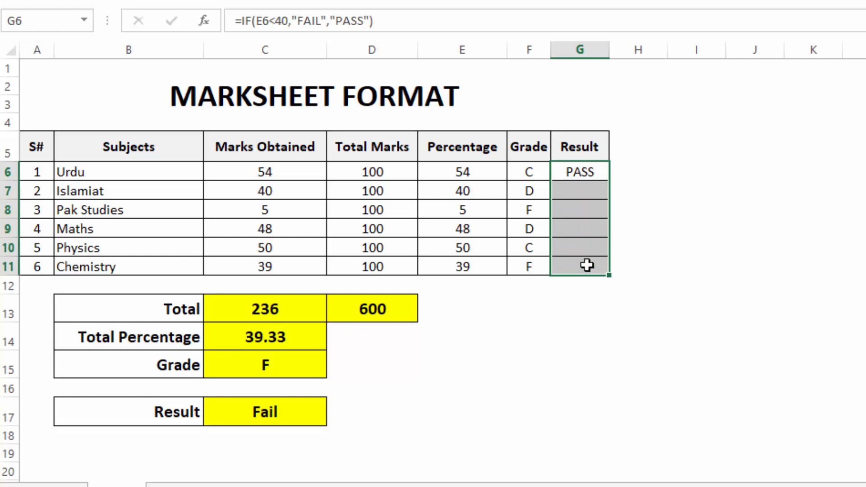
pyautogui.hotkey('ctrl', 'd')
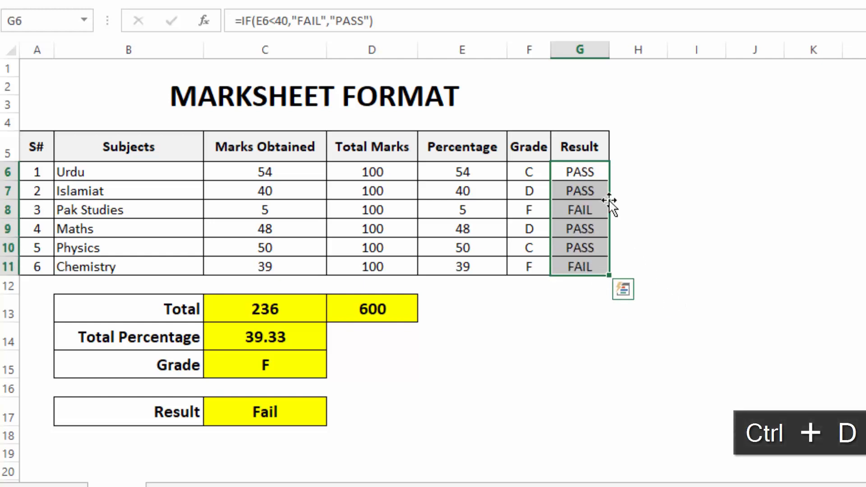
# Check the subject results in G6:G11 against each subject's percentage, and review the overall result in C17.
pyautogui.click(391, 207)
pyautogui.click(449, 206)
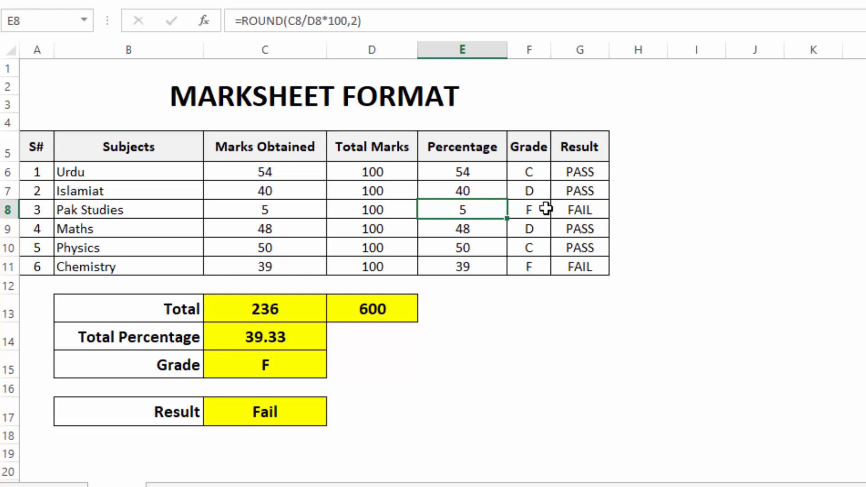
pyautogui.click(497, 267)
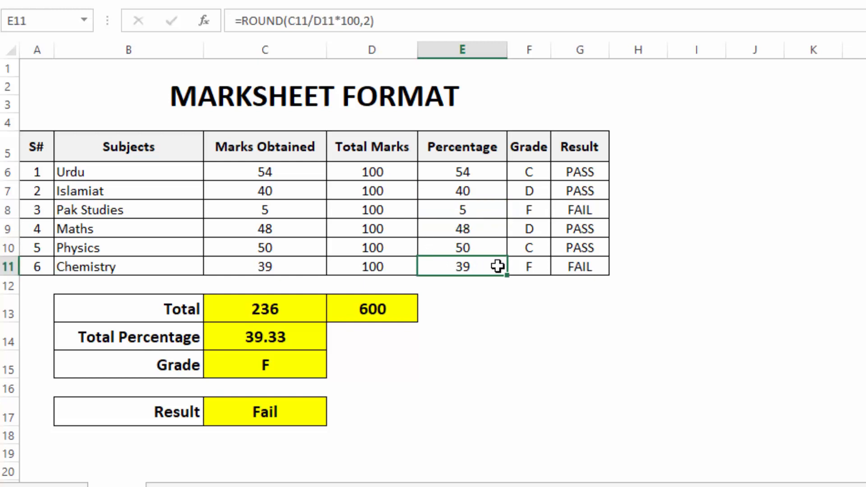
pyautogui.click(586, 266)
pyautogui.moveTo(588, 174); pyautogui.dragTo(591, 265)
pyautogui.moveTo(37, 270); pyautogui.dragTo(603, 271)
pyautogui.moveTo(45, 247); pyautogui.dragTo(584, 244)
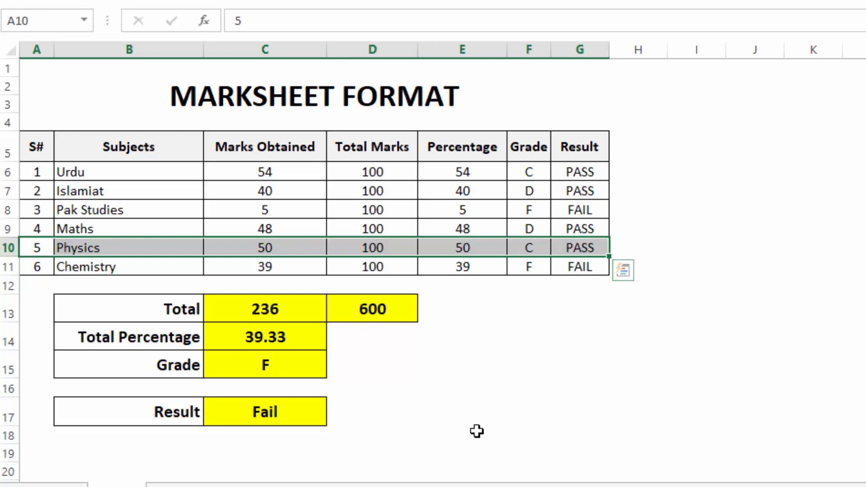
pyautogui.click(245, 406)
pyautogui.moveTo(576, 173); pyautogui.dragTo(586, 275)
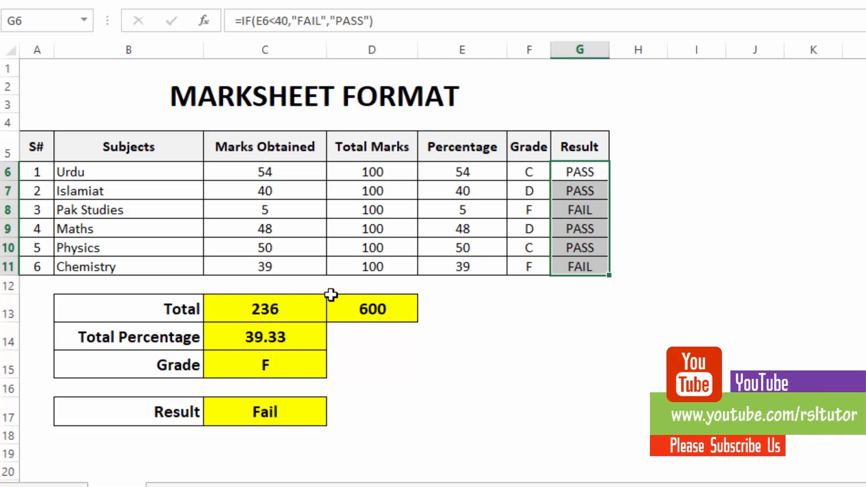
pyautogui.click(135, 289)
pyautogui.click(244, 286)
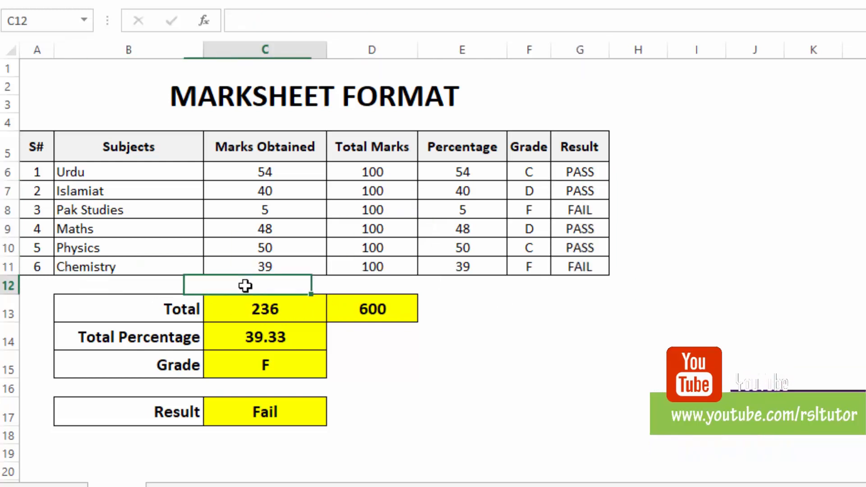
pyautogui.click(343, 283)
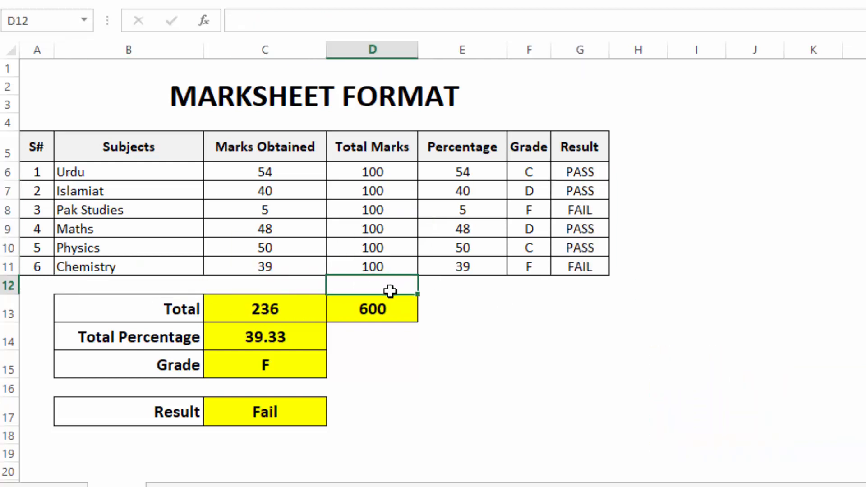